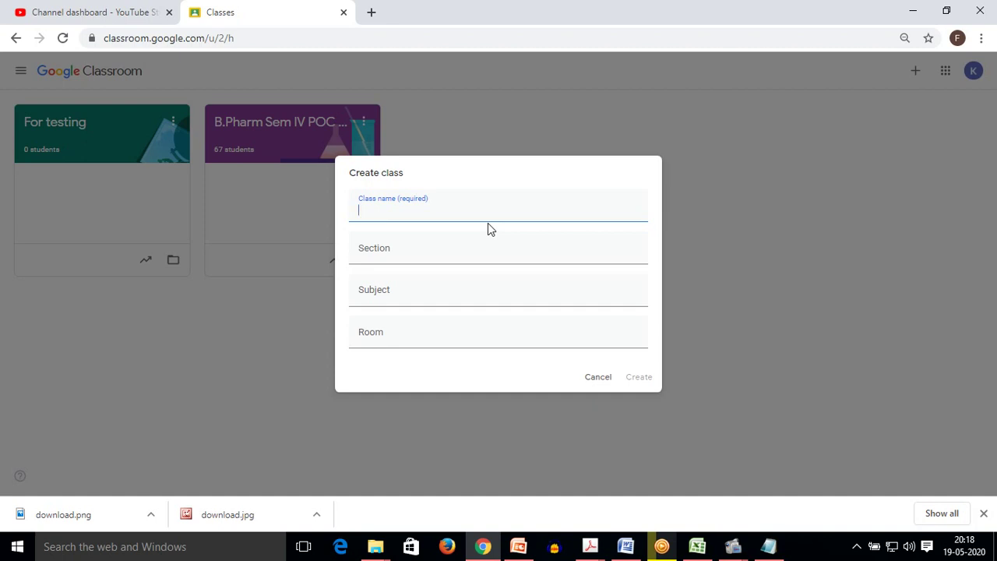
Create a class named QUIZ PURPOSE with section GRADUATE, subject Chemistry and room 2020
type("QUIZ PURPOSE")
left_click(425, 253)
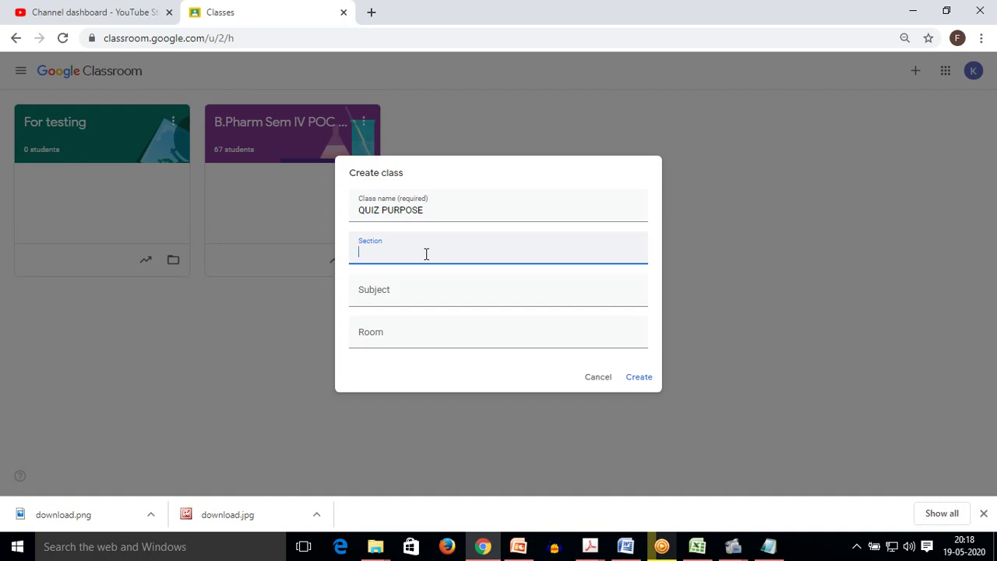
type("GRADUATE")
left_click(404, 294)
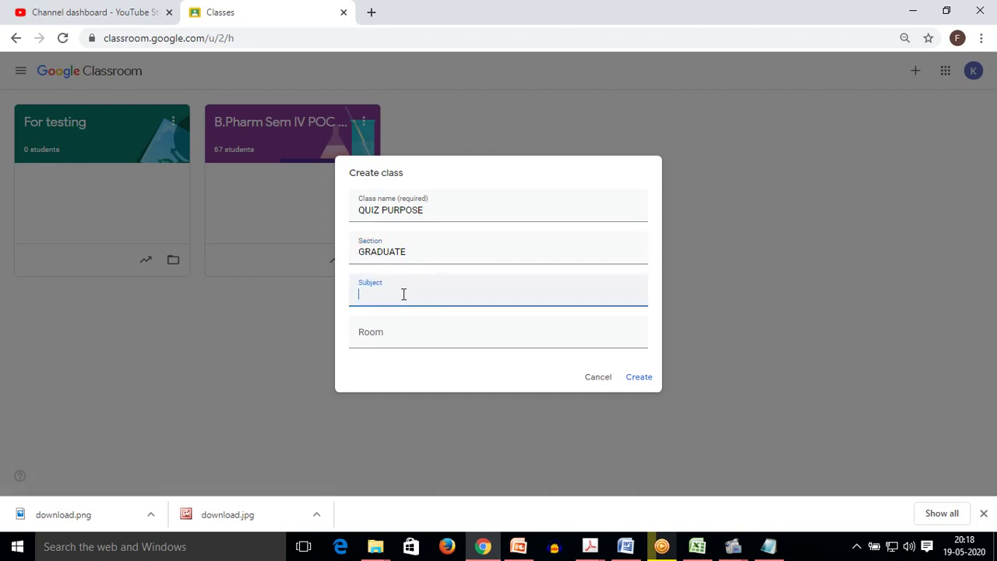
type("CHE")
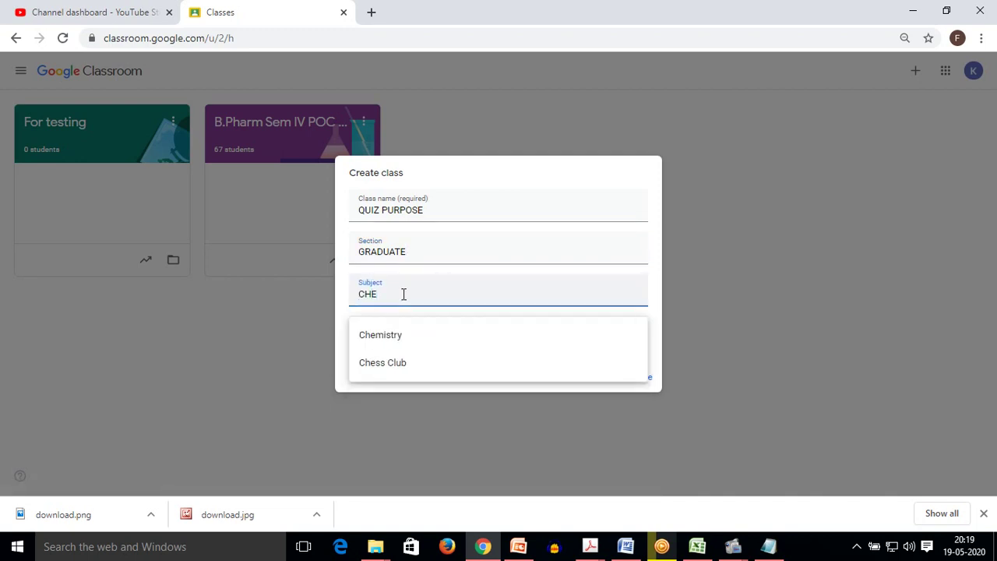
left_click(400, 331)
left_click(392, 335)
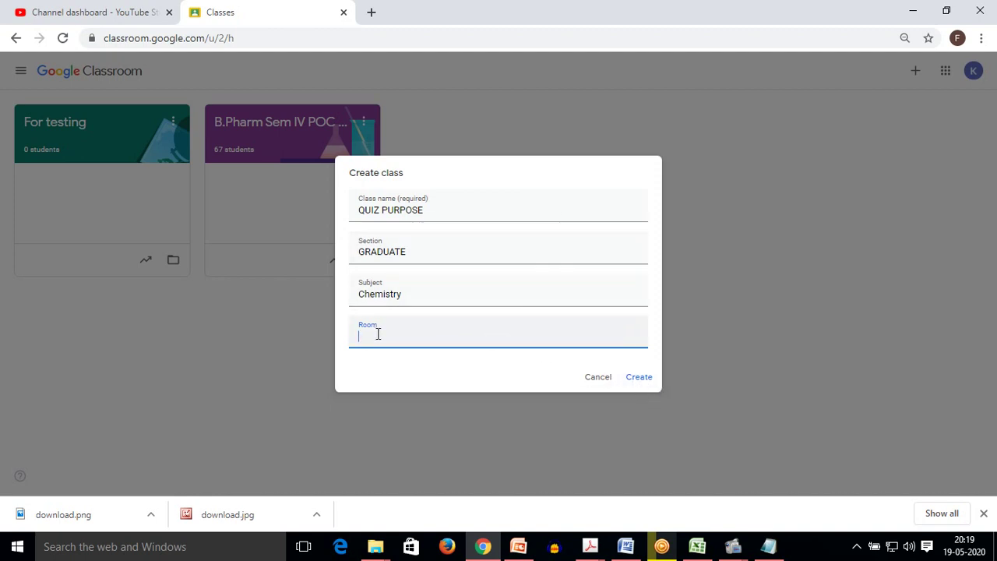
type("2020")
left_click(637, 377)
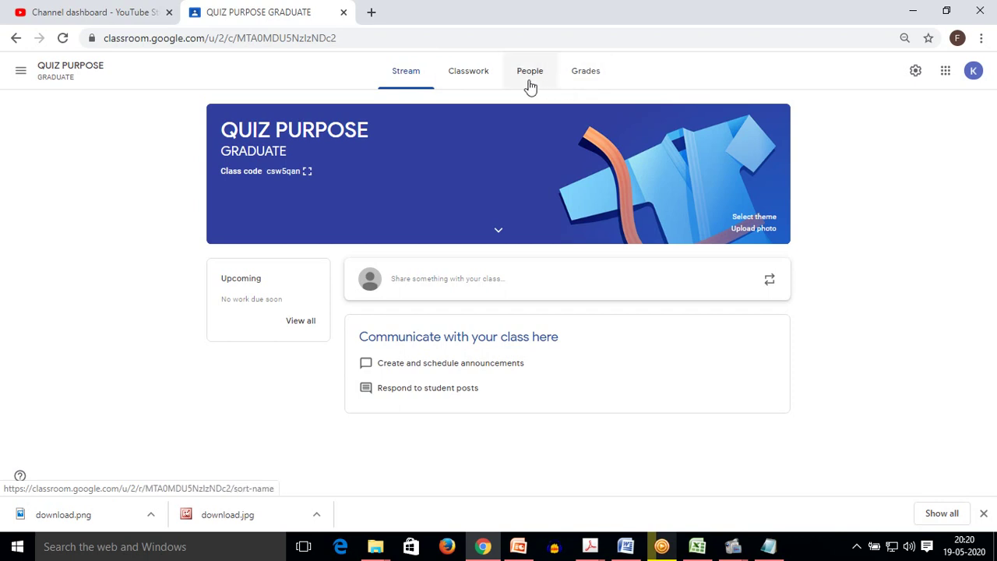
Start a quiz assignment in the class's classwork and title it QUIZ
left_click(477, 83)
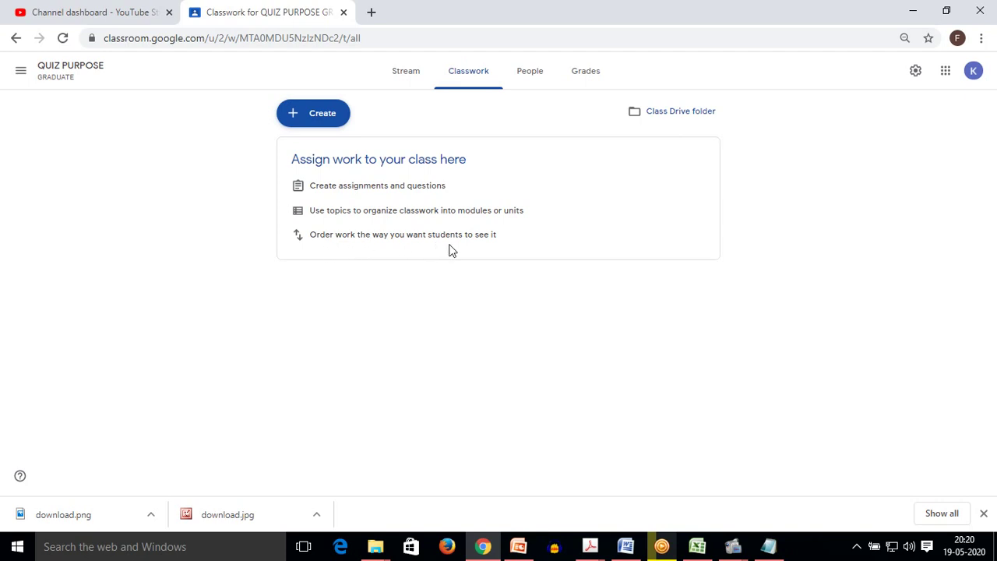
left_click(303, 125)
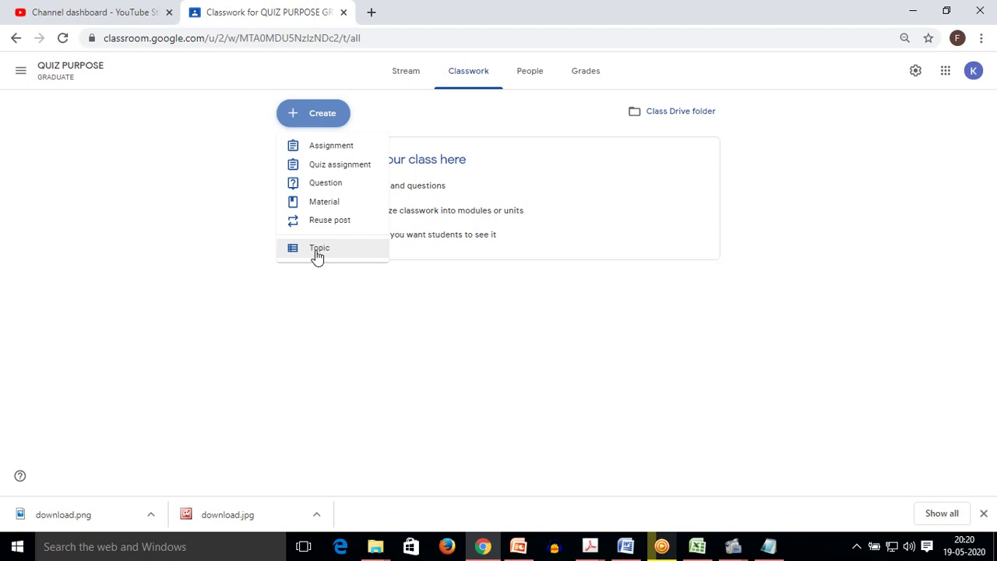
left_click(320, 169)
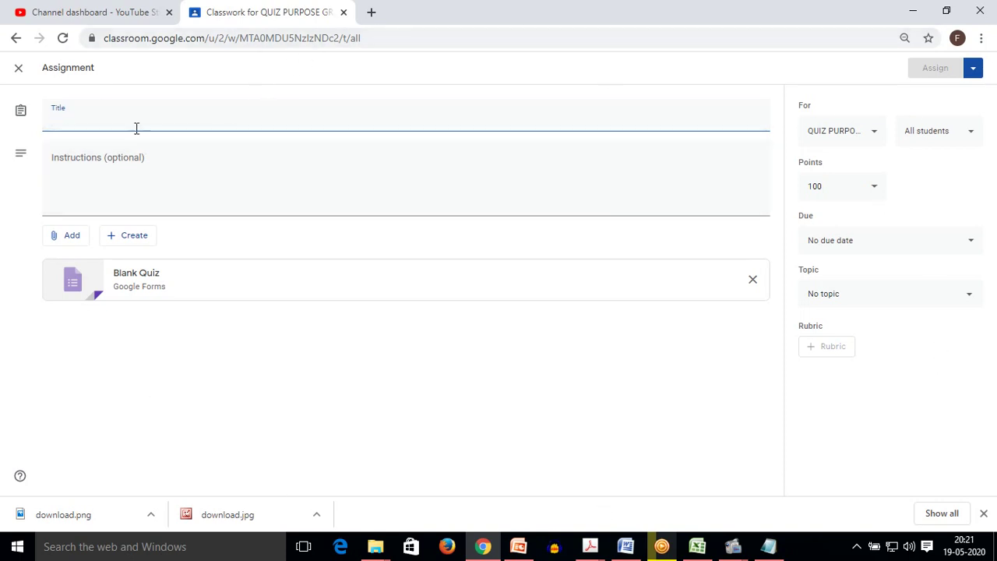
left_click(845, 134)
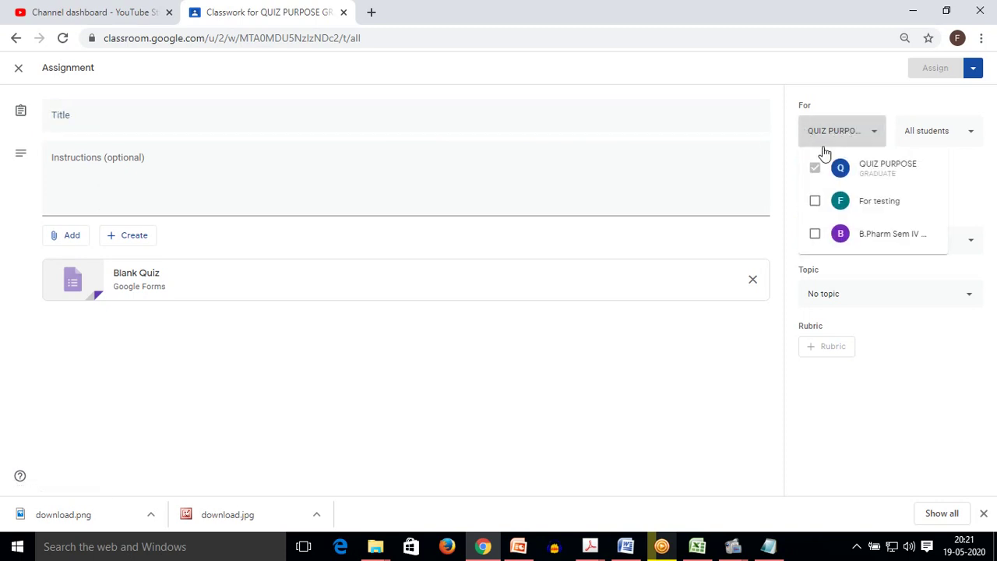
left_click(340, 126)
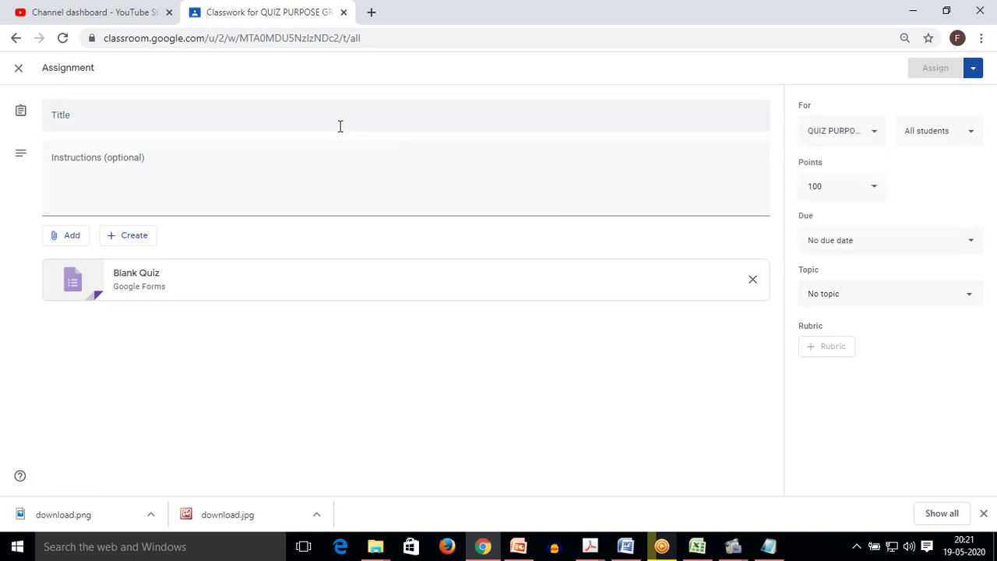
left_click(340, 126)
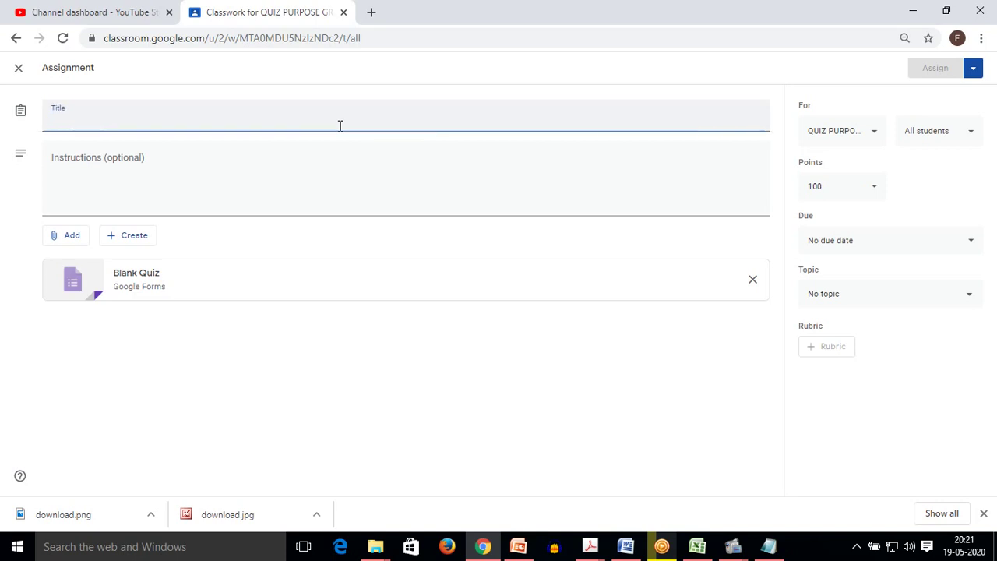
type("QUIZ")
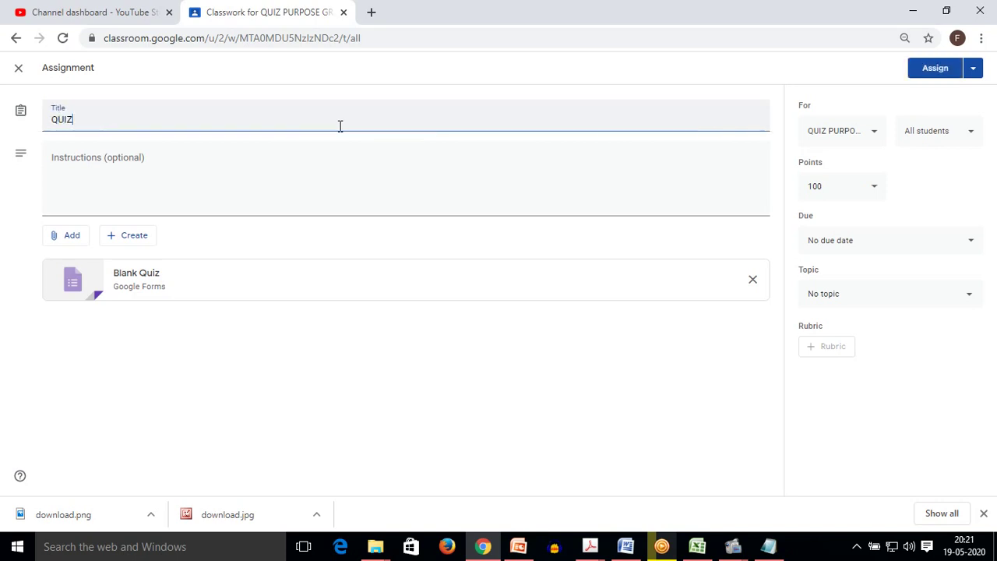
left_click(218, 165)
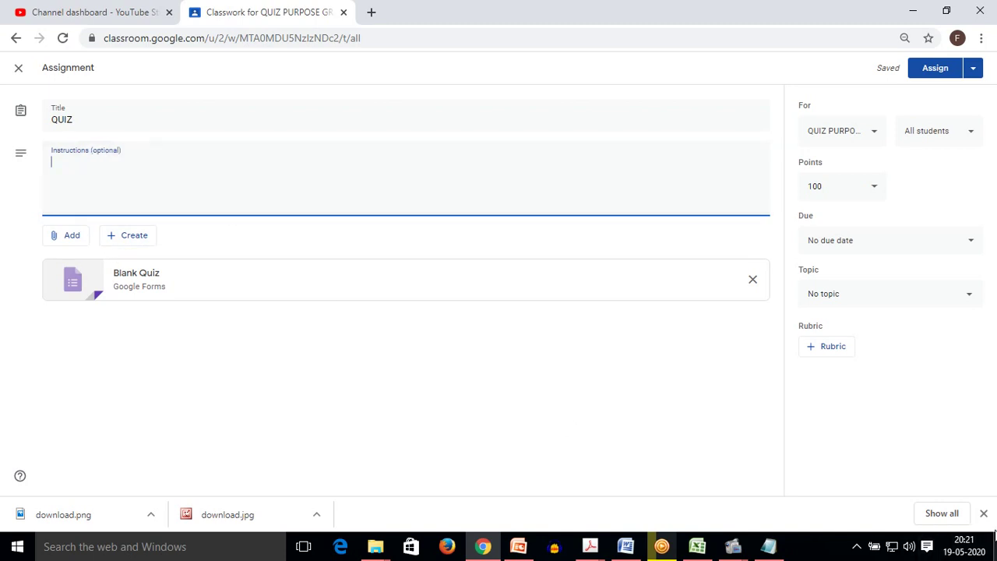
left_click(983, 513)
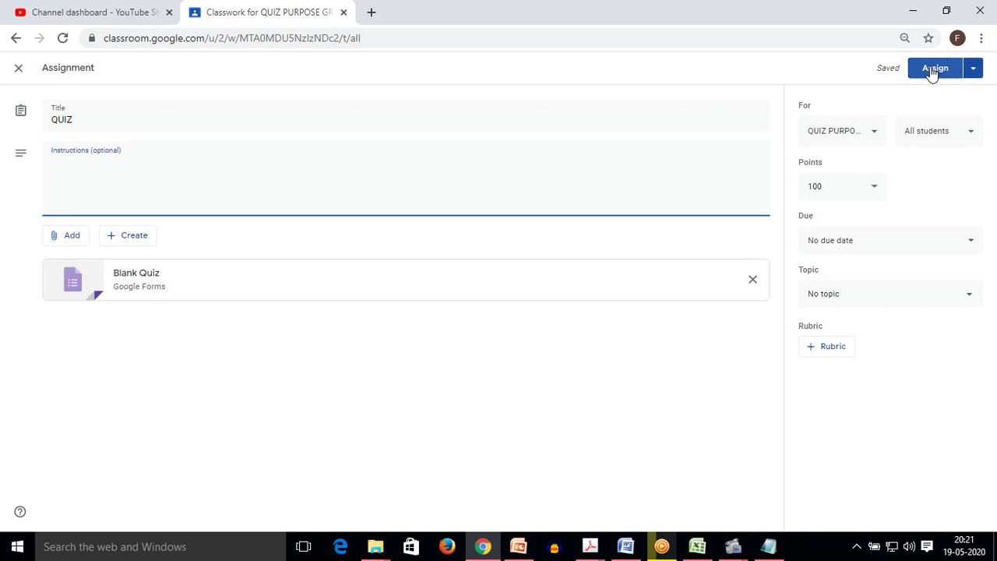
Schedule the QUIZ assignment for May 29, 2020 at 11:00 AM
left_click(973, 71)
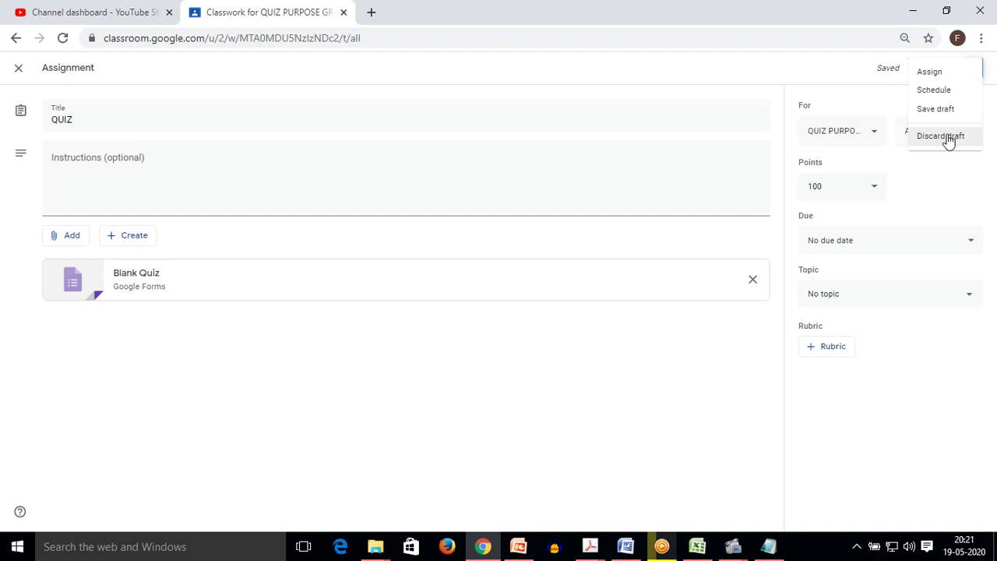
left_click(836, 70)
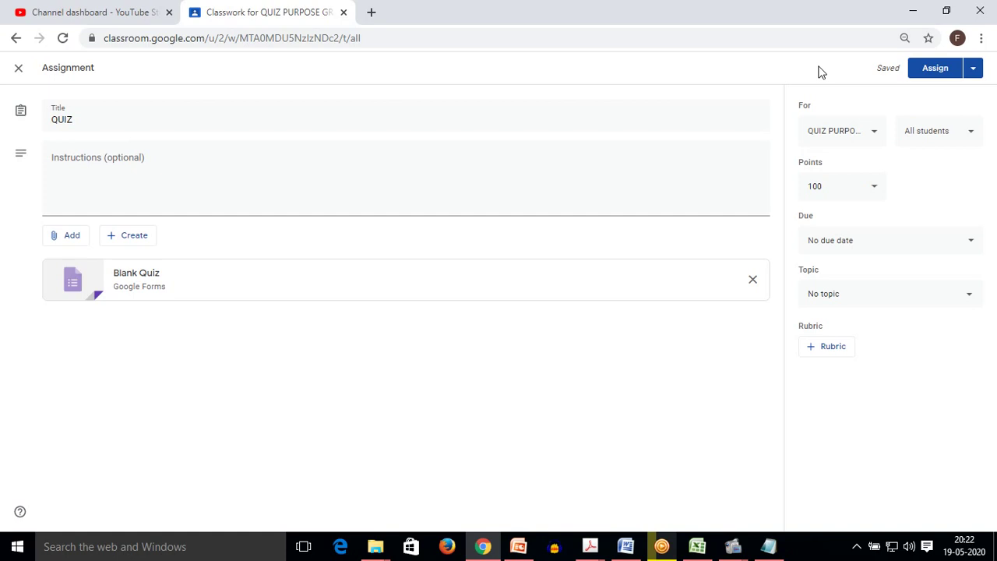
left_click(972, 70)
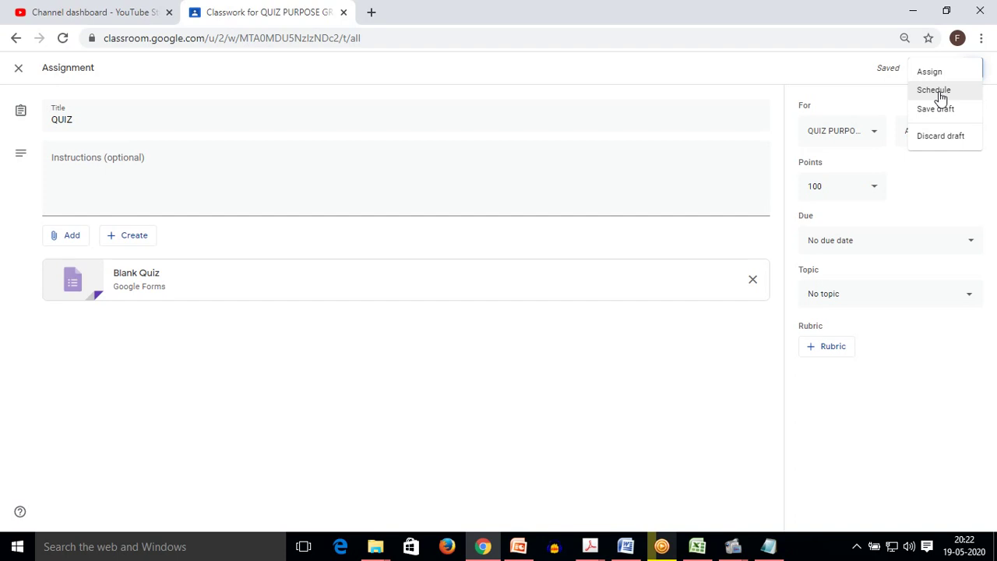
left_click(939, 92)
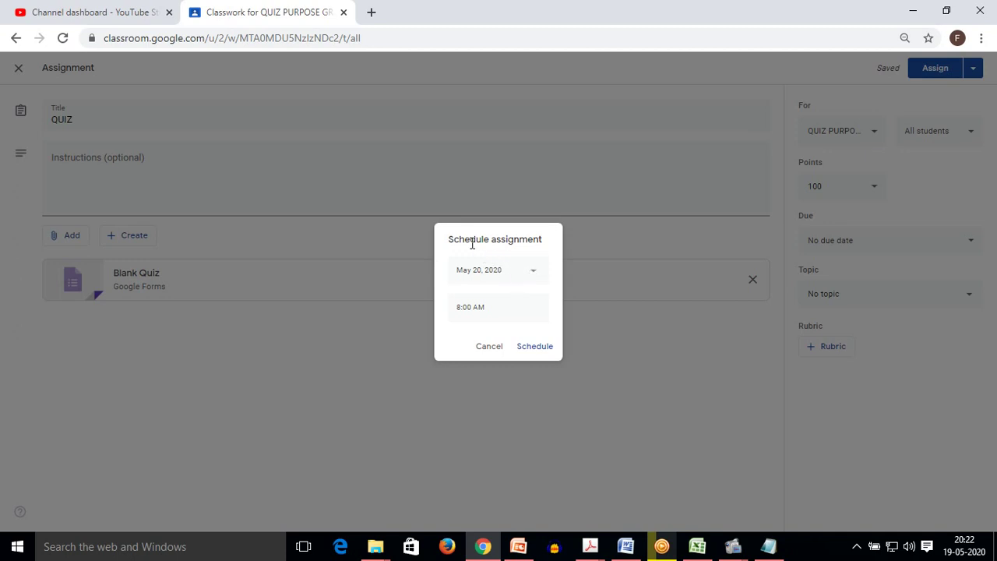
left_click(531, 273)
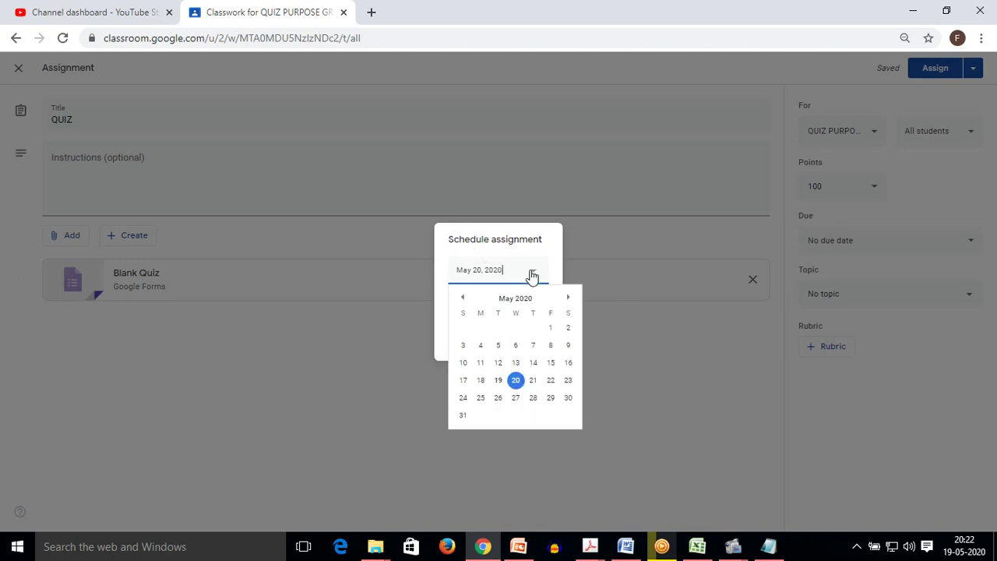
left_click(550, 398)
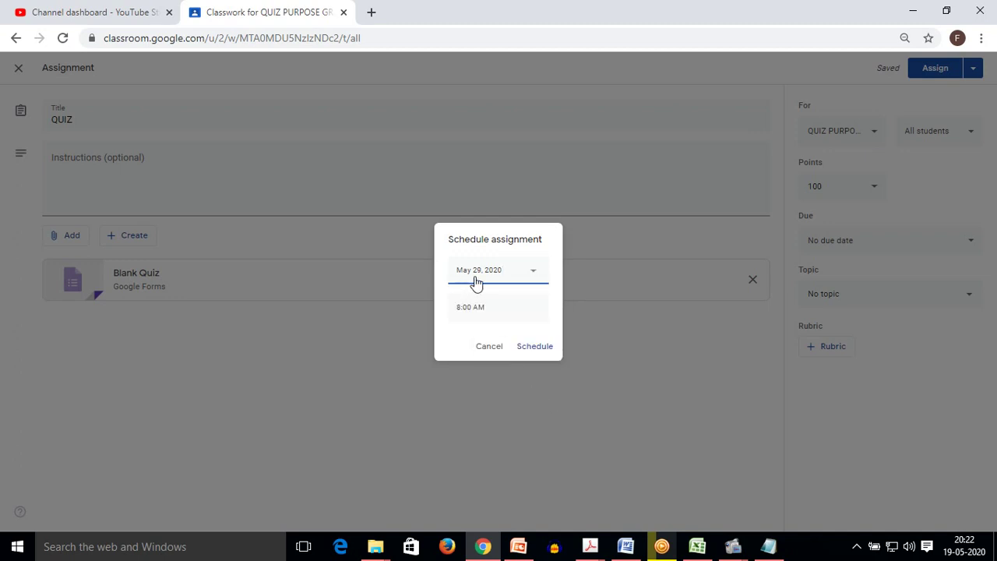
left_click(467, 311)
left_click(458, 307)
key("Delete")
type("11")
left_click(544, 352)
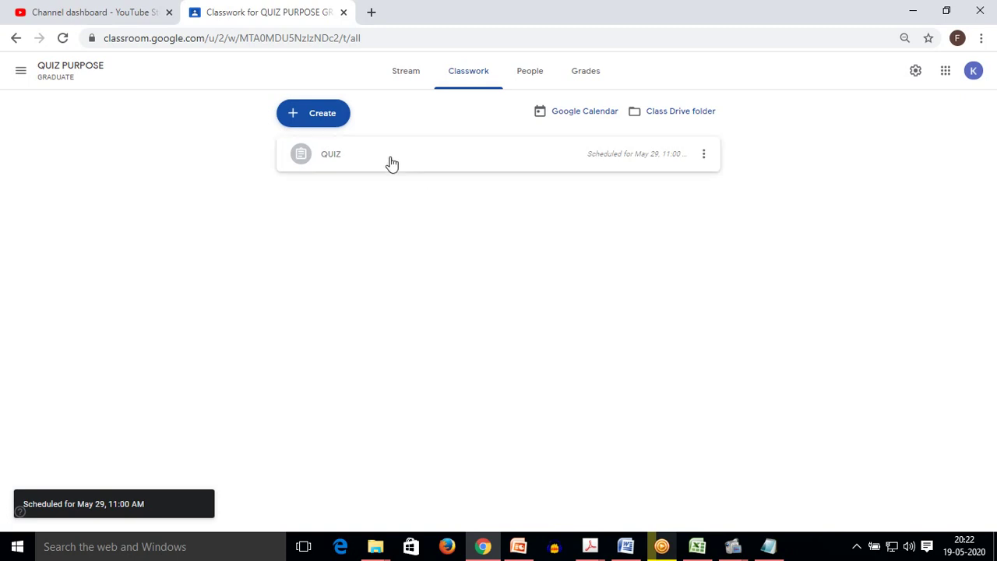
Reopen the scheduled QUIZ assignment for editing and set its points to 20
left_click(703, 156)
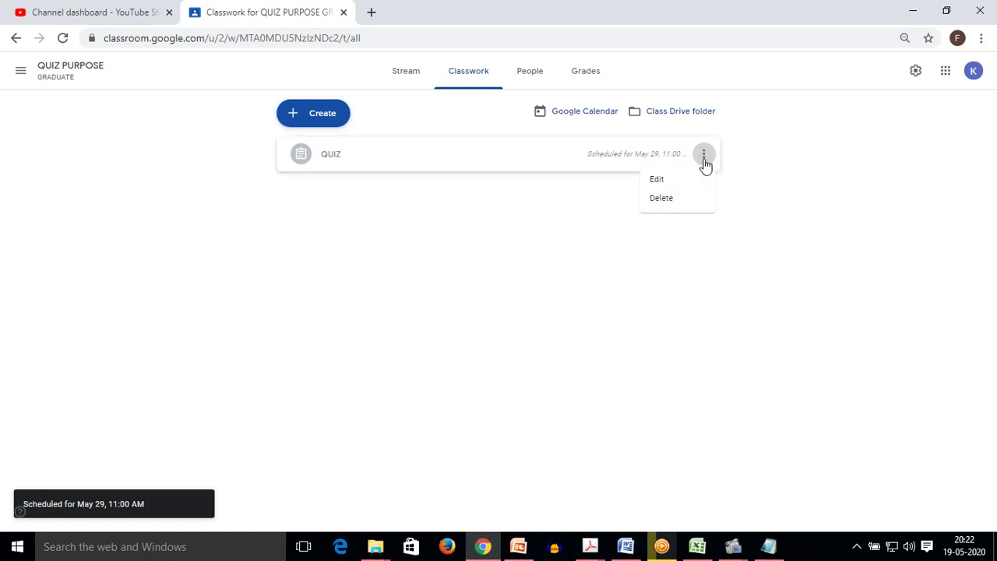
left_click(661, 181)
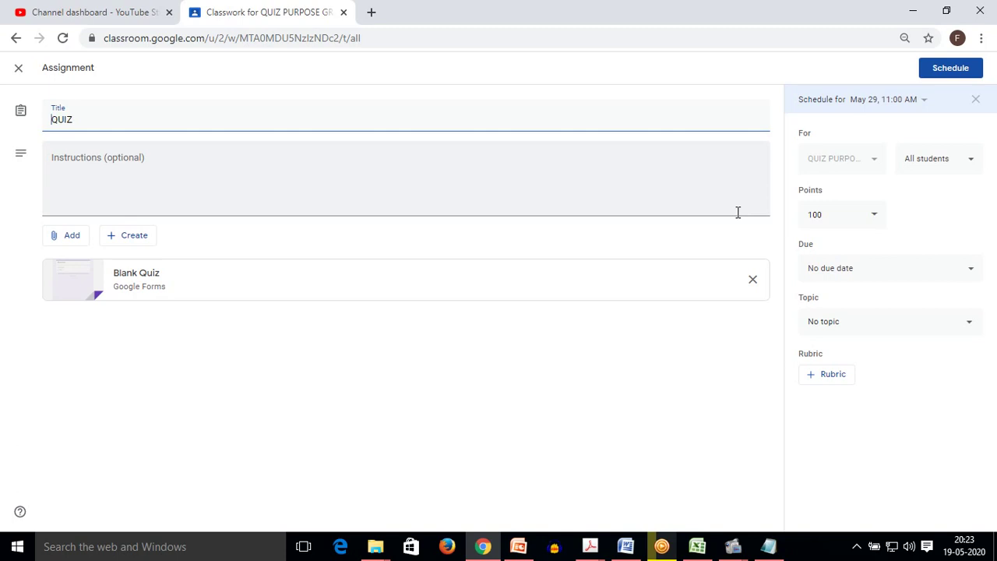
left_click(926, 165)
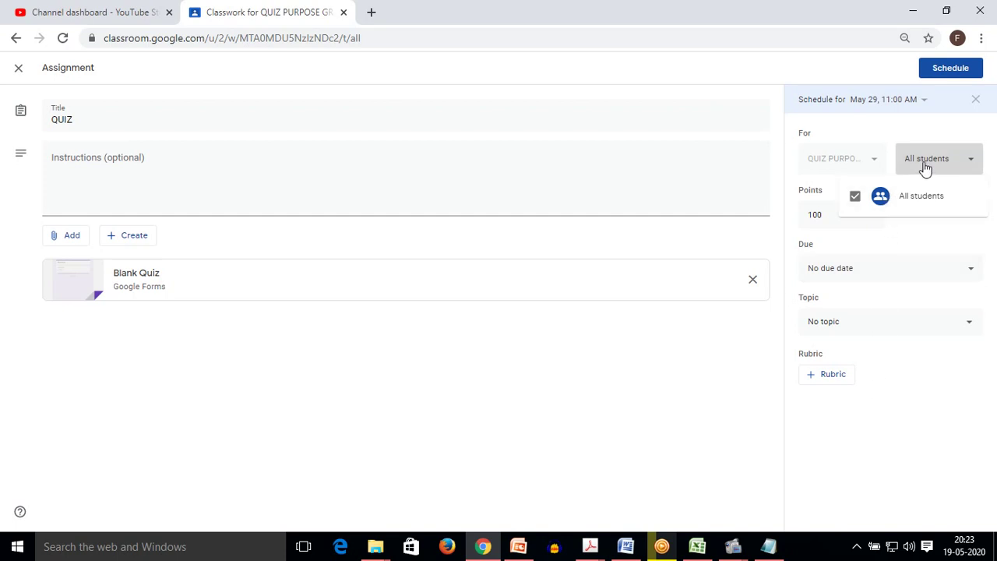
left_click(773, 98)
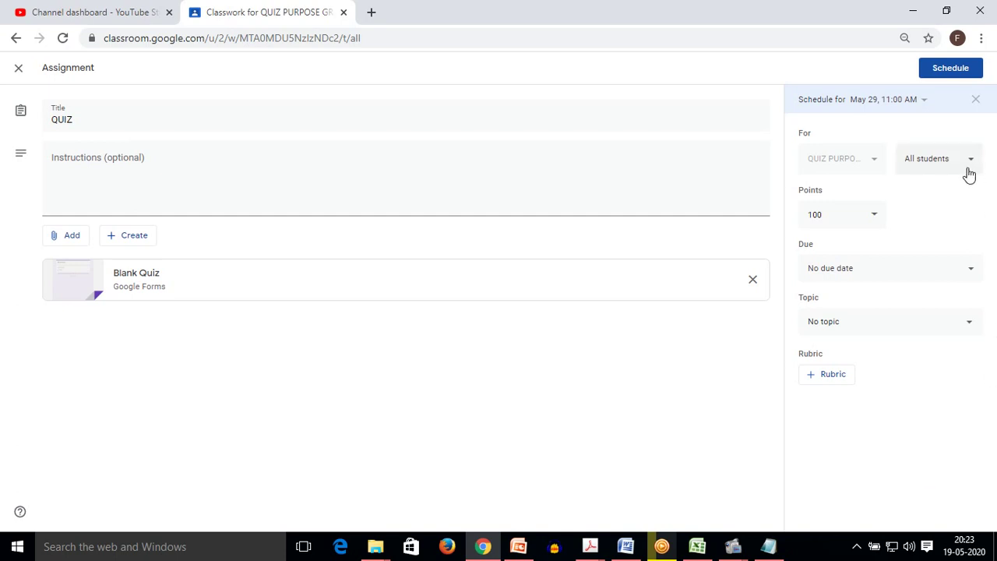
left_click(876, 218)
left_click_drag(834, 216, 802, 216)
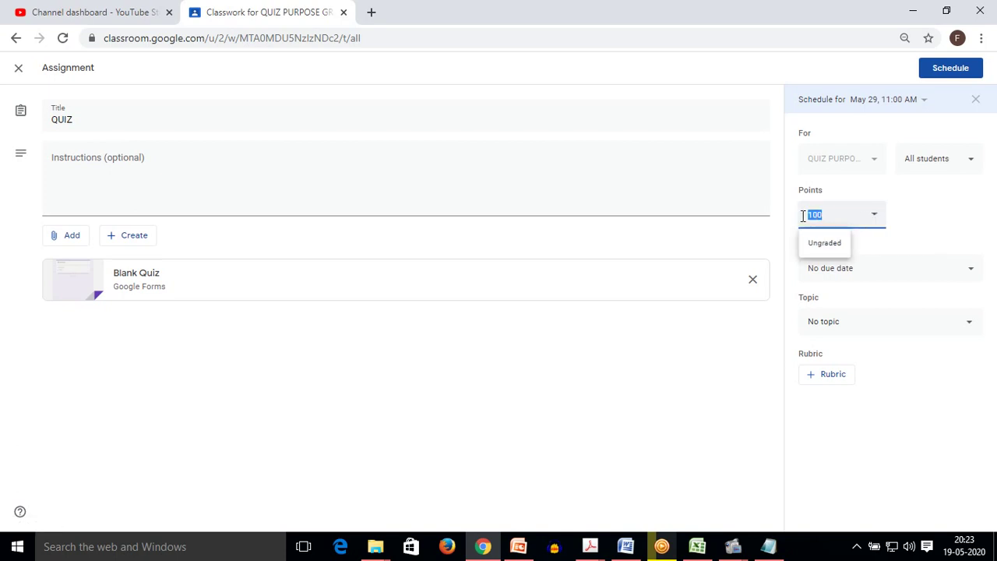
type("20")
left_click(903, 225)
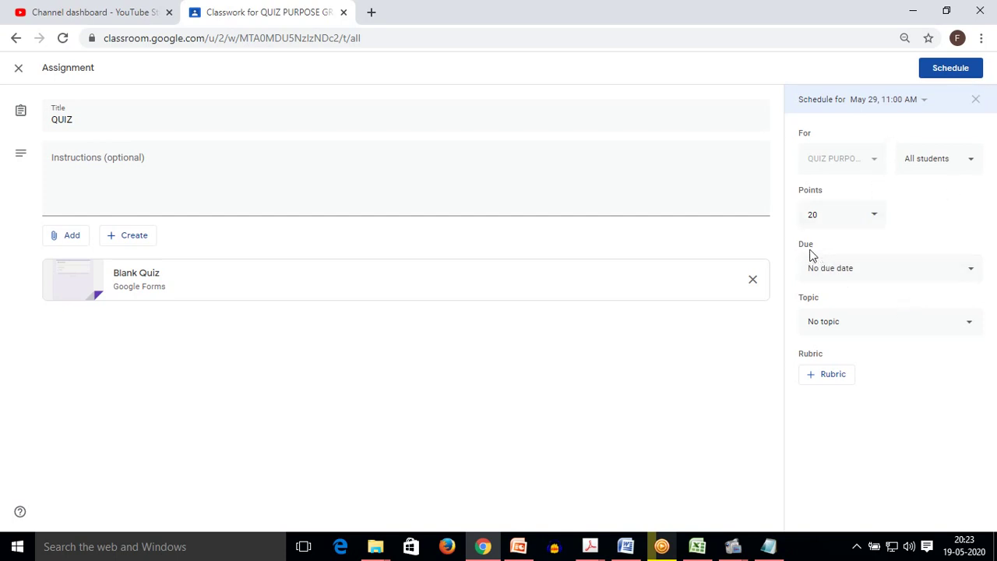
Set the assignment's due date to May 29, 2020 and its due time to 11:30 AM
left_click(887, 273)
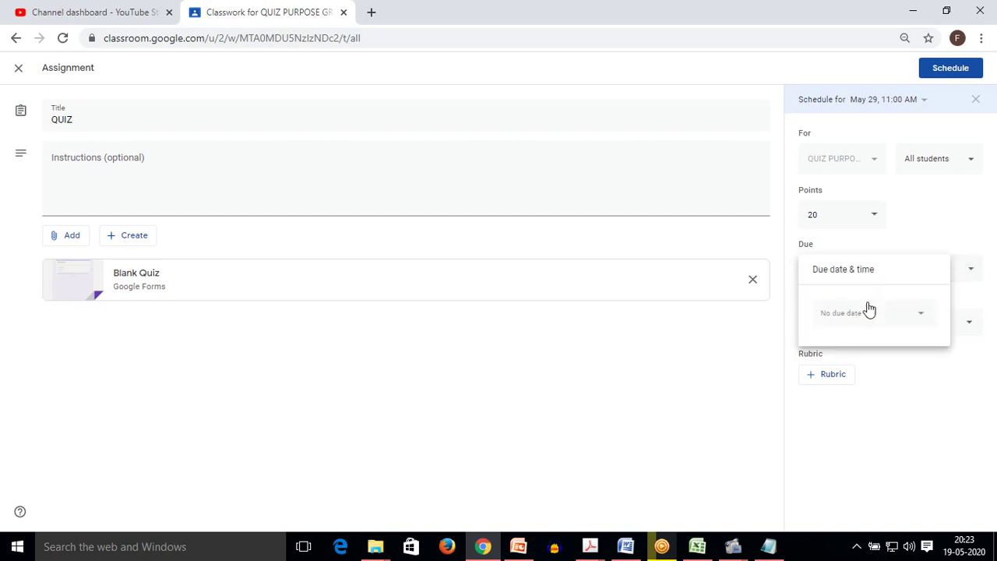
left_click(852, 319)
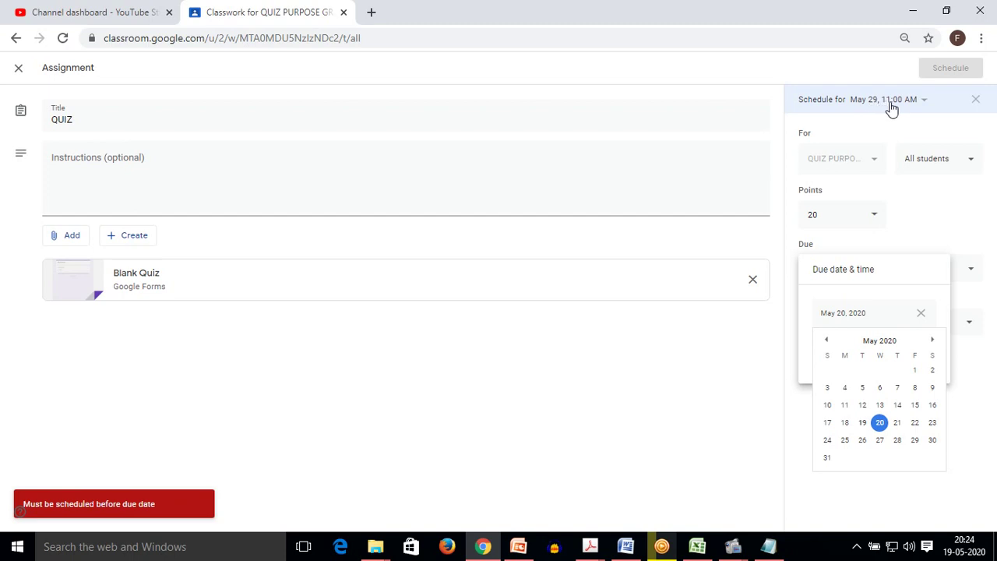
left_click(915, 440)
left_click(861, 355)
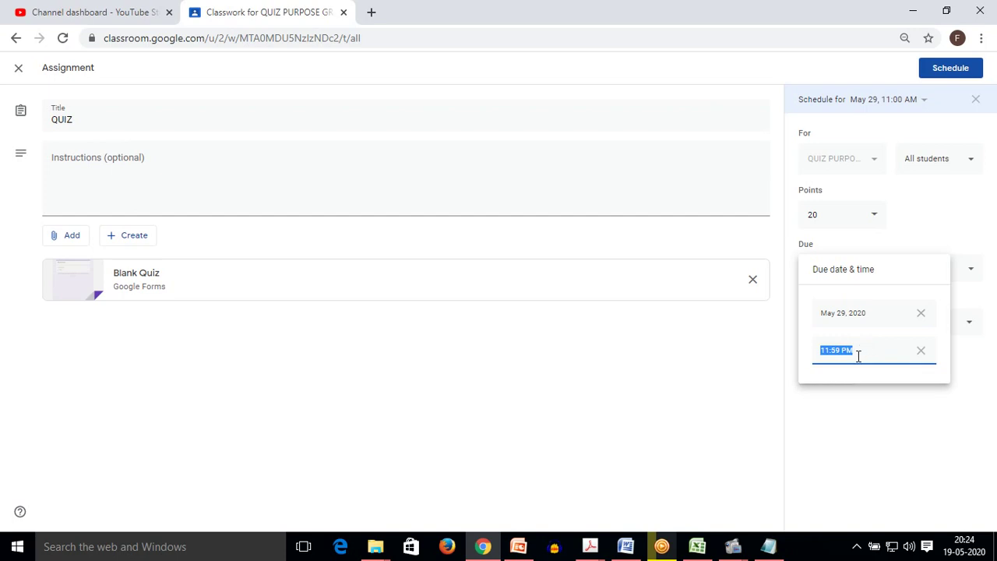
left_click(838, 350)
double_click(834, 349)
type("30")
double_click(846, 349)
type("AM")
left_click(957, 387)
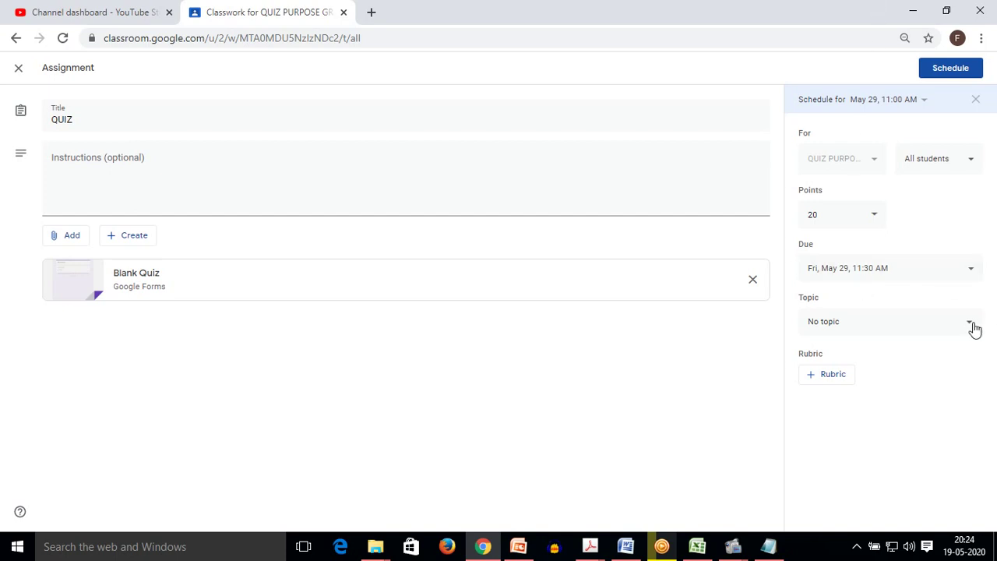
Create a new topic named Current affairs for the QUIZ assignment
left_click(931, 323)
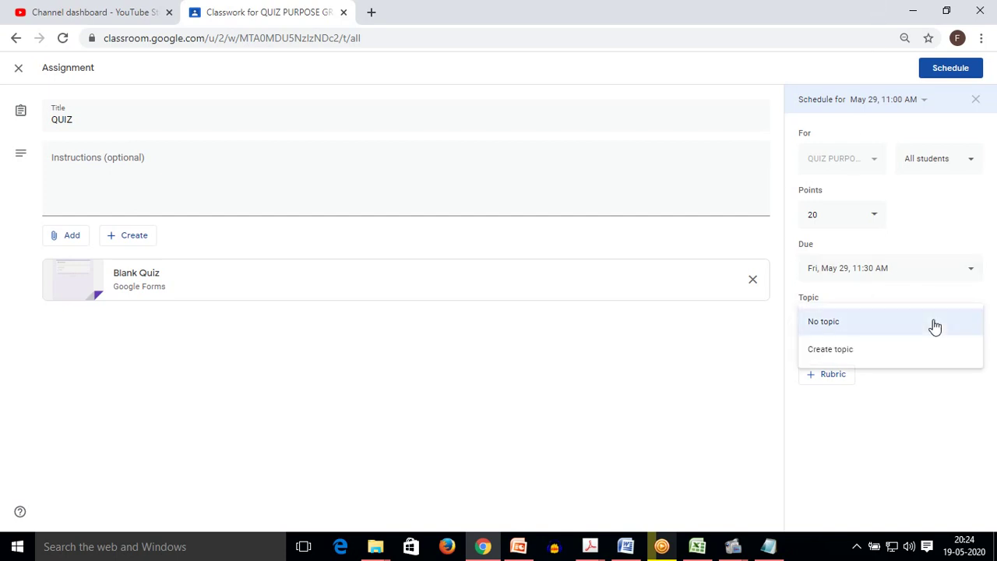
left_click(894, 357)
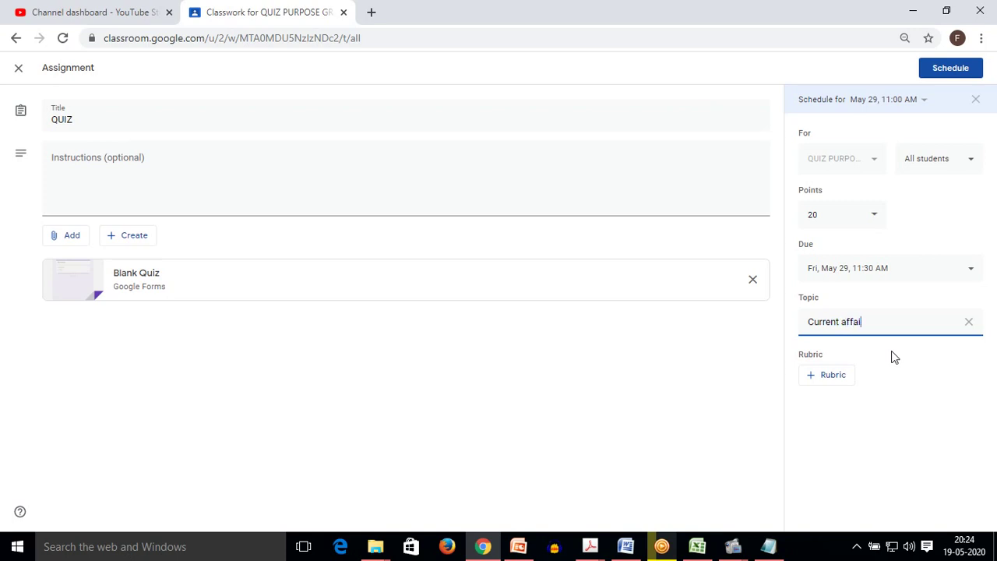
left_click(491, 396)
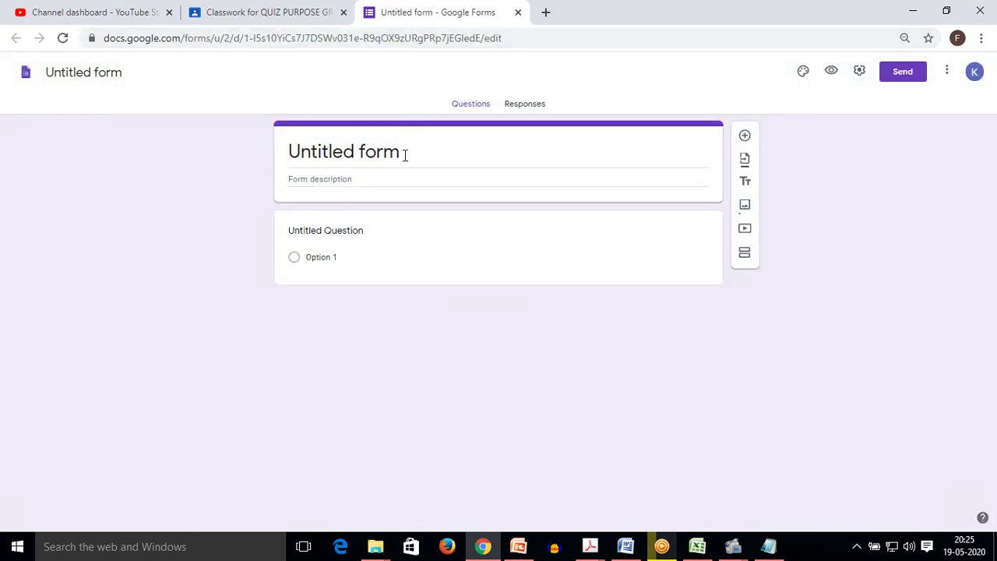
Title the untitled form QUIZ and give the form file the same name
left_click_drag(405, 154, 282, 159)
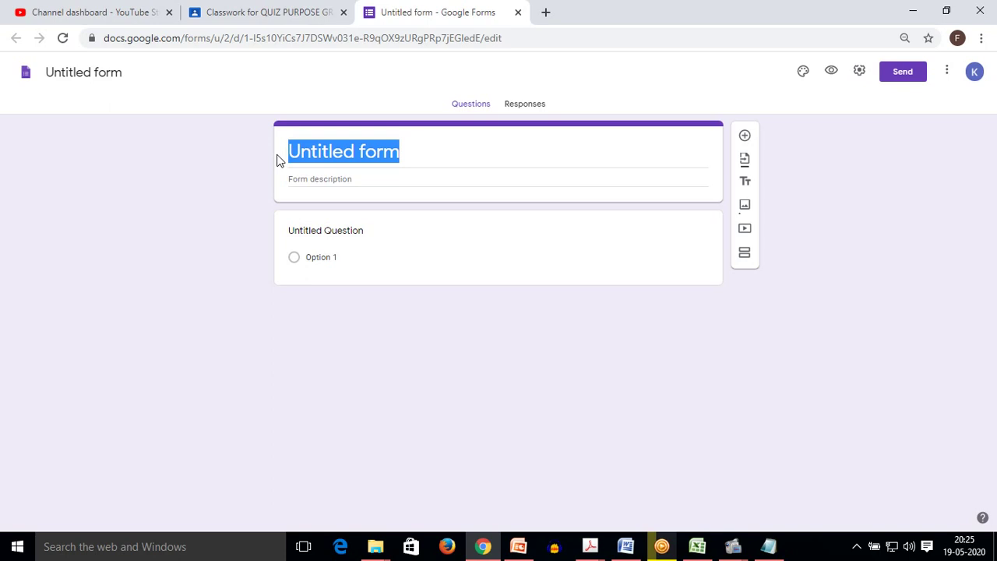
type("QUIZ")
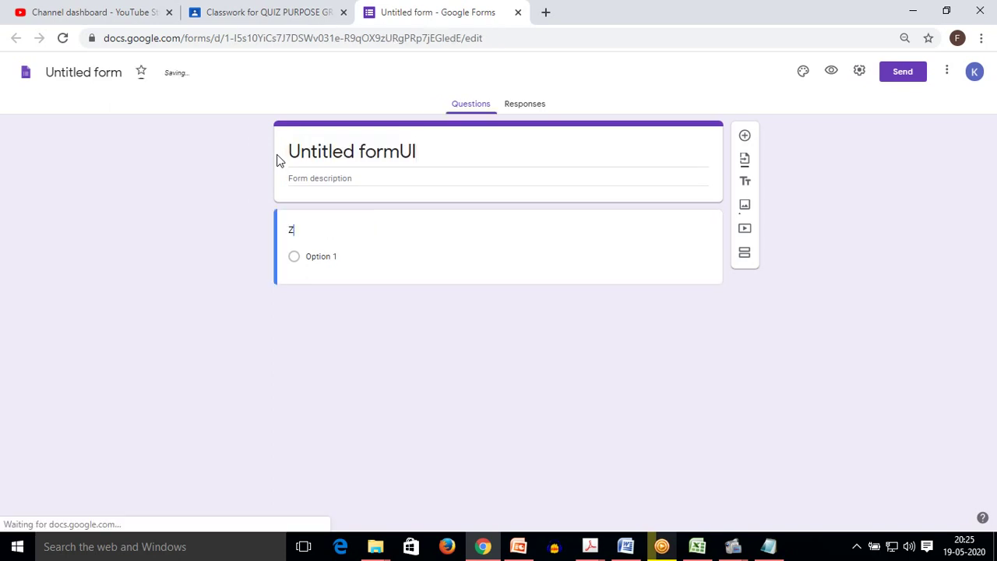
left_click_drag(422, 150, 268, 160)
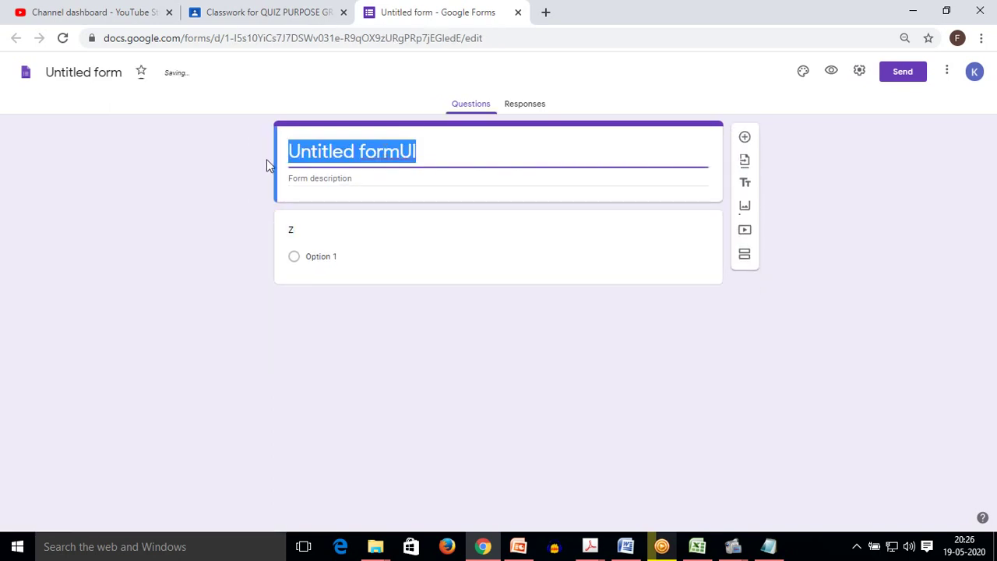
type("QUIZ")
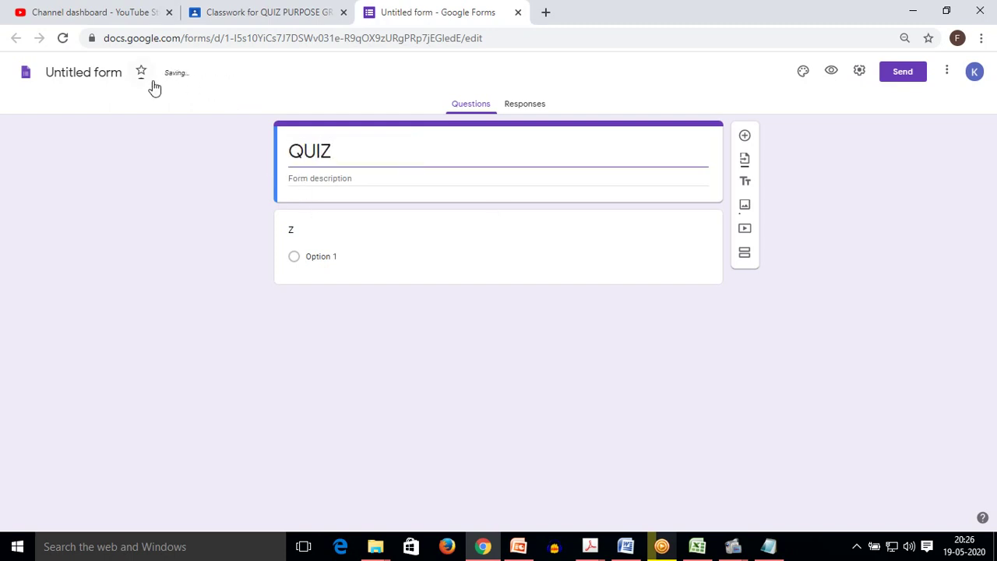
left_click(86, 74)
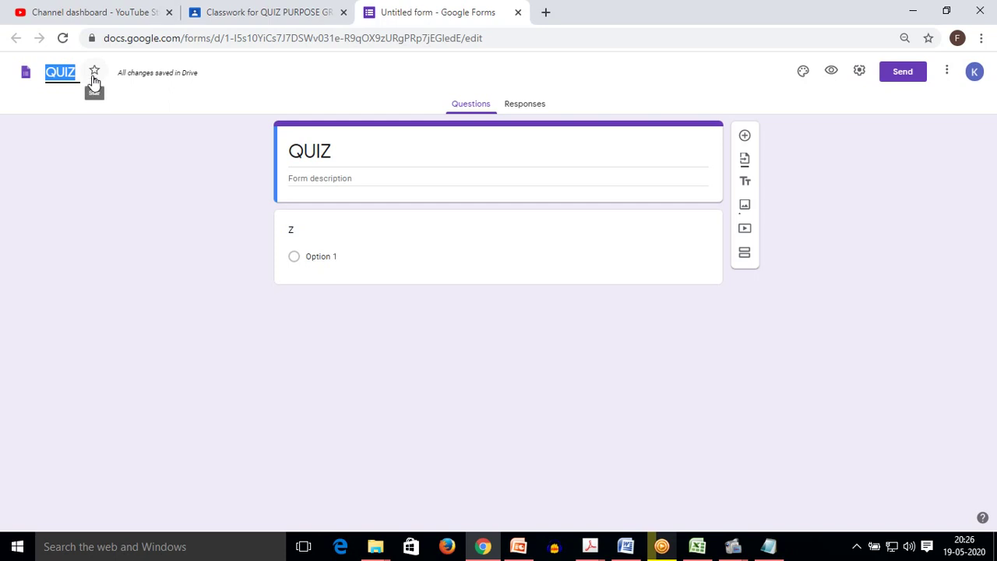
left_click_drag(288, 148, 342, 142)
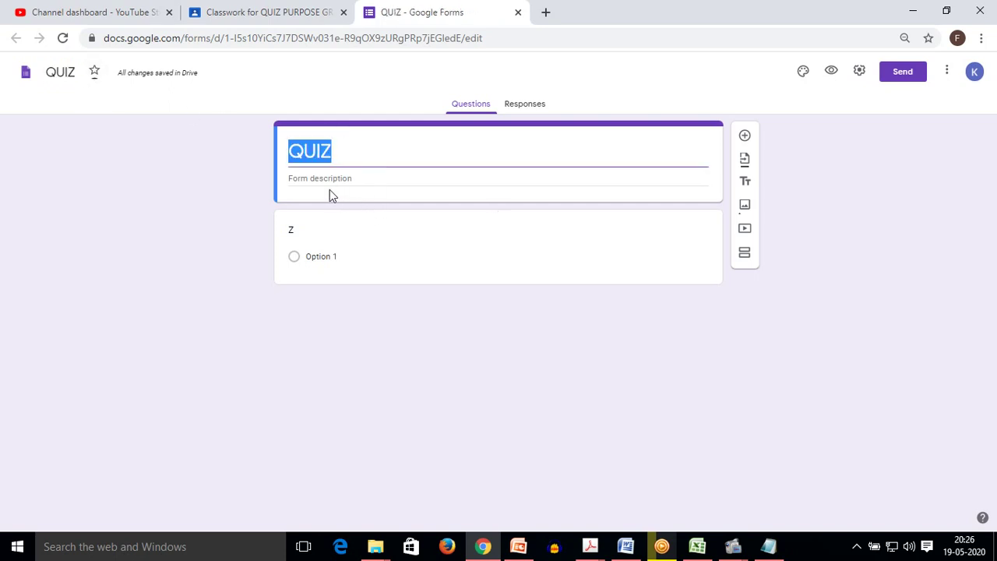
left_click(356, 178)
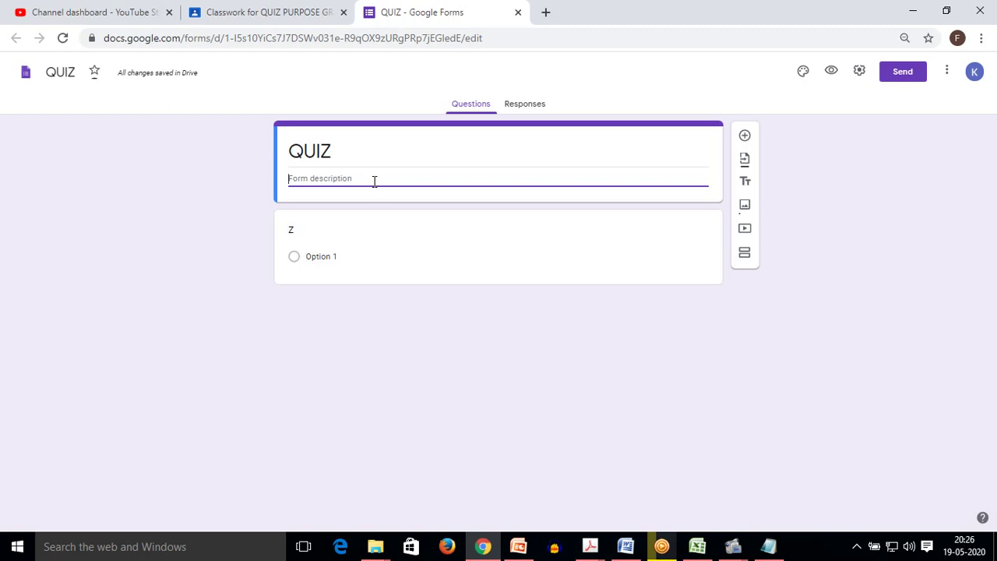
Keep the first question as multiple choice and replace its text with "Sachin is a cricketer"
left_click(352, 237)
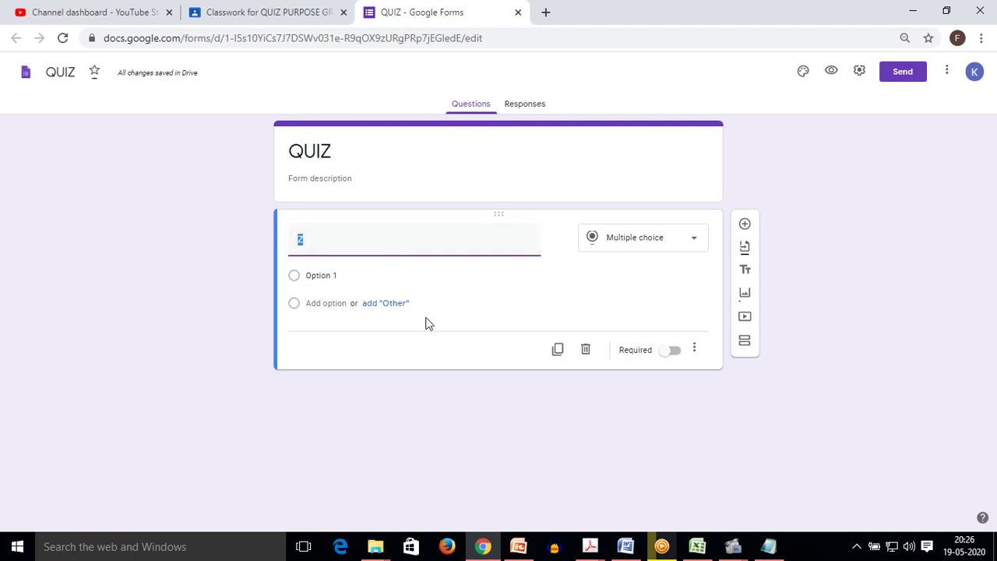
left_click(646, 240)
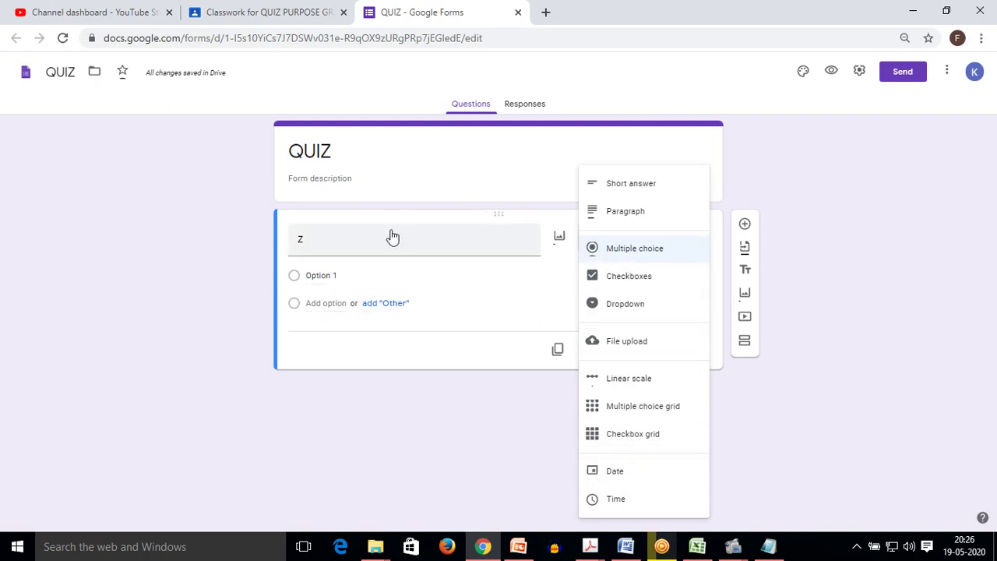
left_click(631, 258)
left_click_drag(438, 239, 285, 238)
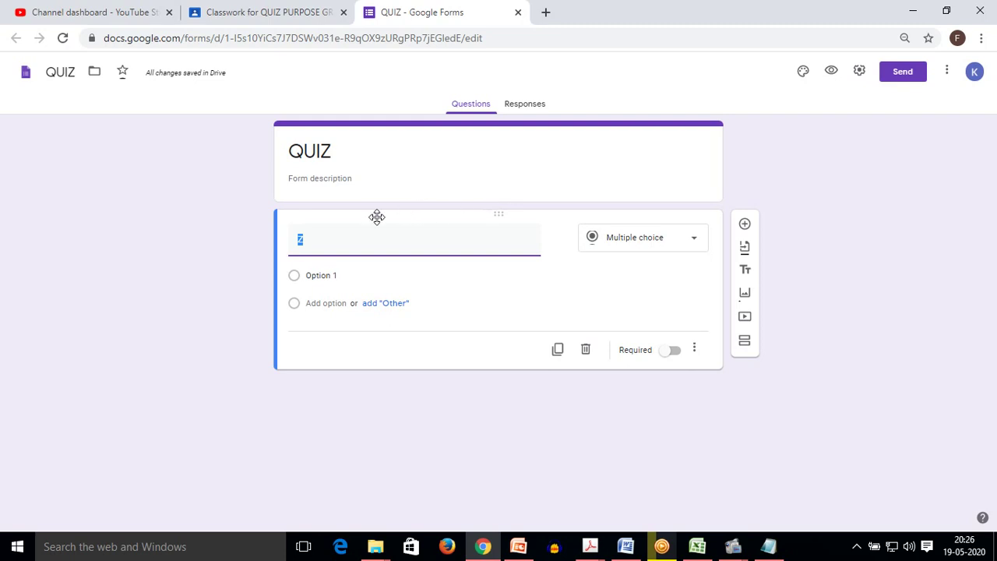
type("Sachin is a cri")
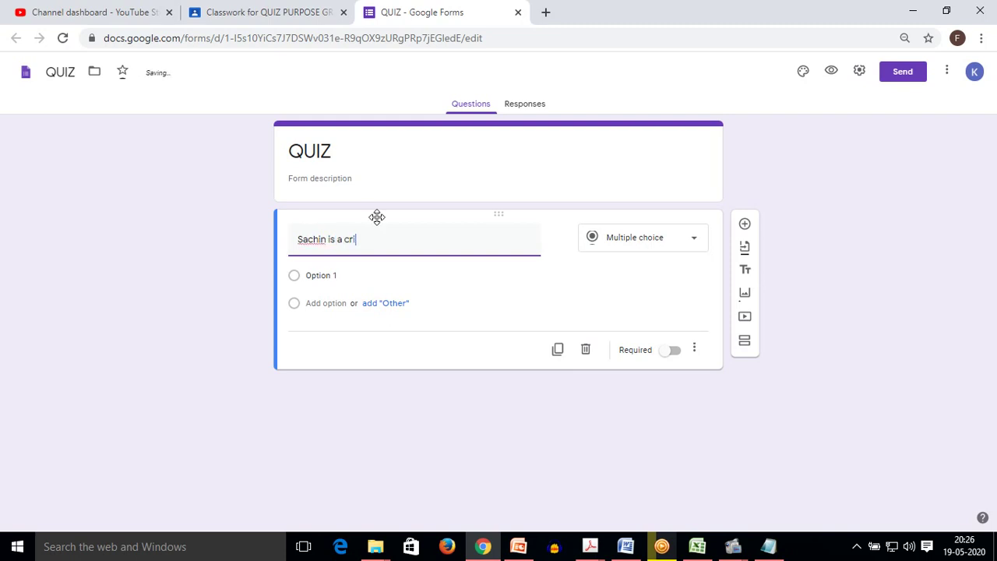
type("cketer")
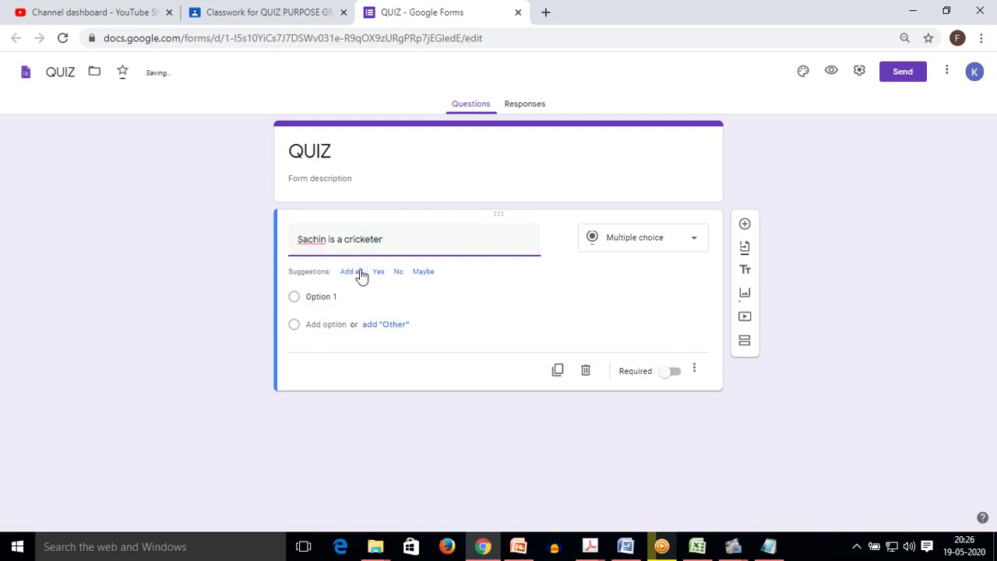
Give the cricketer question the answer options Yes and No, and make it required
left_click(313, 299)
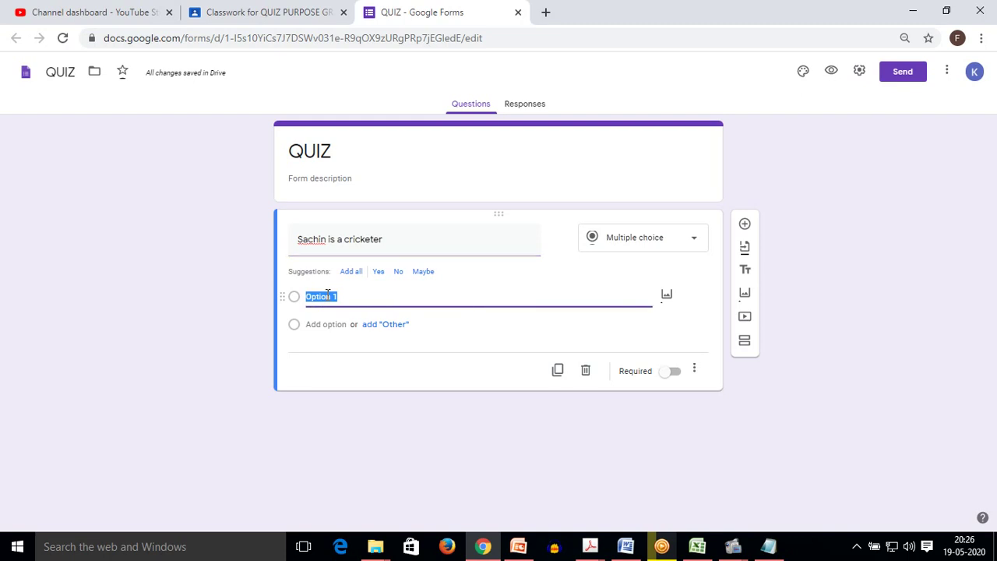
type("Yes")
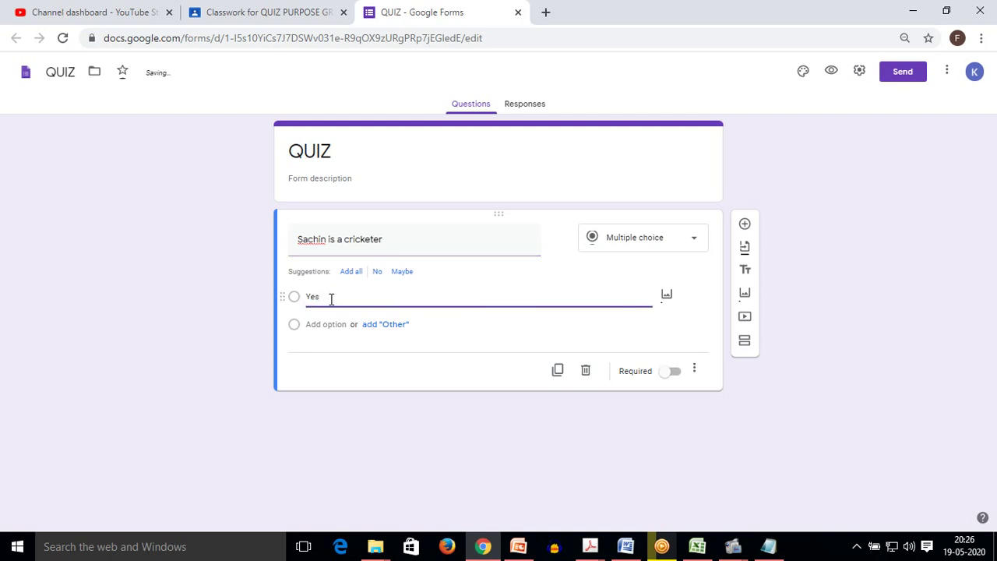
left_click(327, 323)
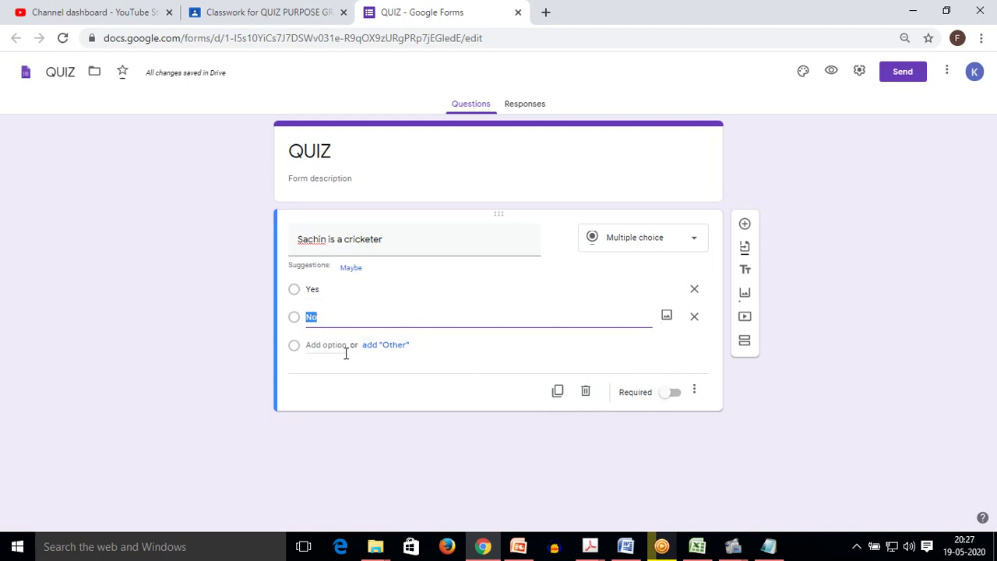
left_click(672, 398)
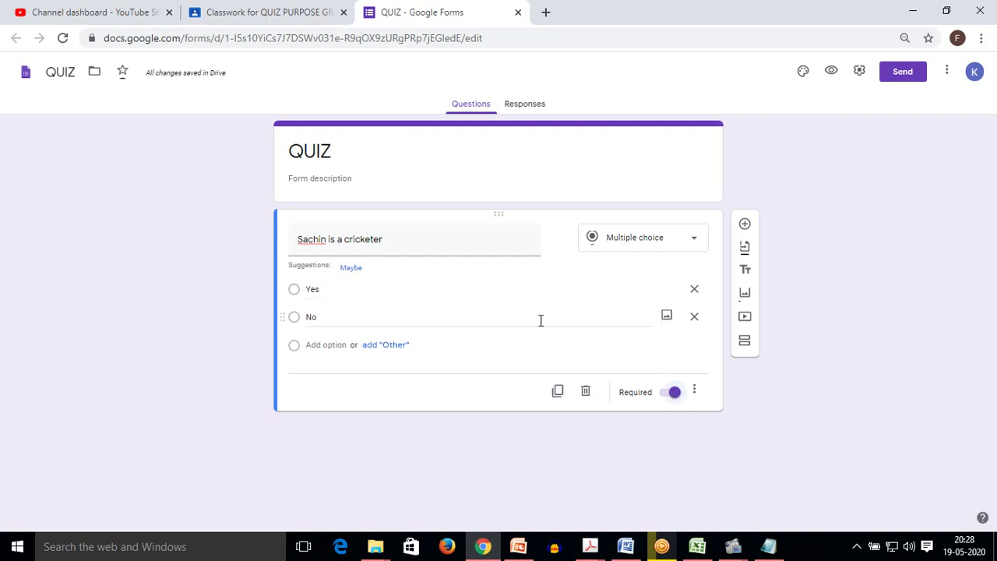
Add a blank multiple-choice question below the first and view the existing forms available for importing questions
left_click(745, 225)
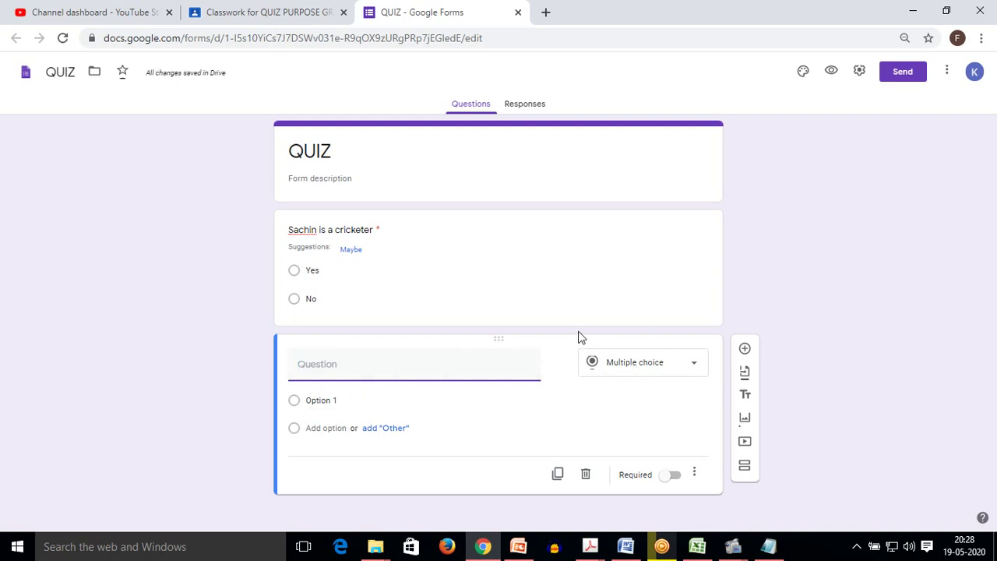
left_click(746, 377)
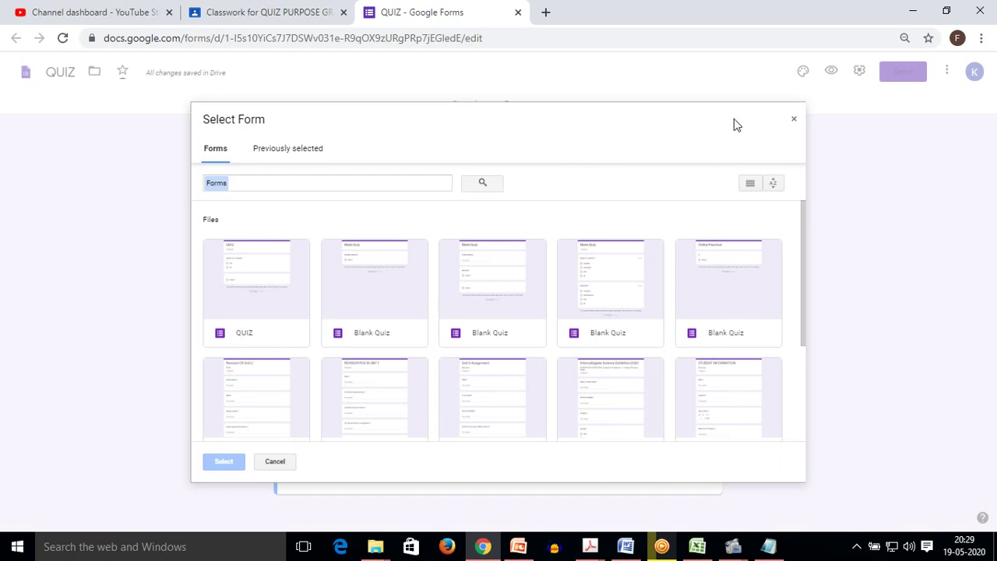
left_click(794, 119)
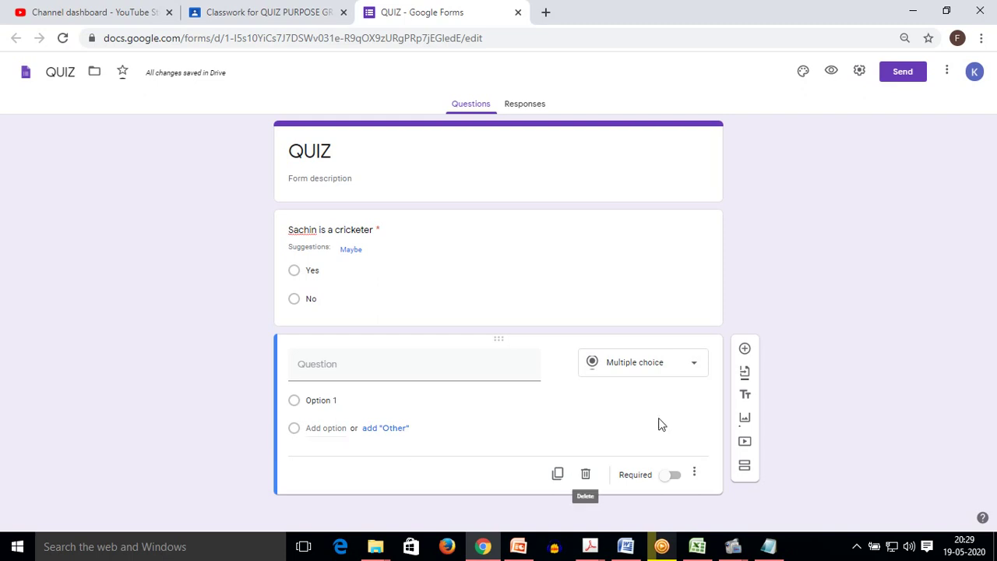
Change the form's theme color from purple to blue
left_click(805, 74)
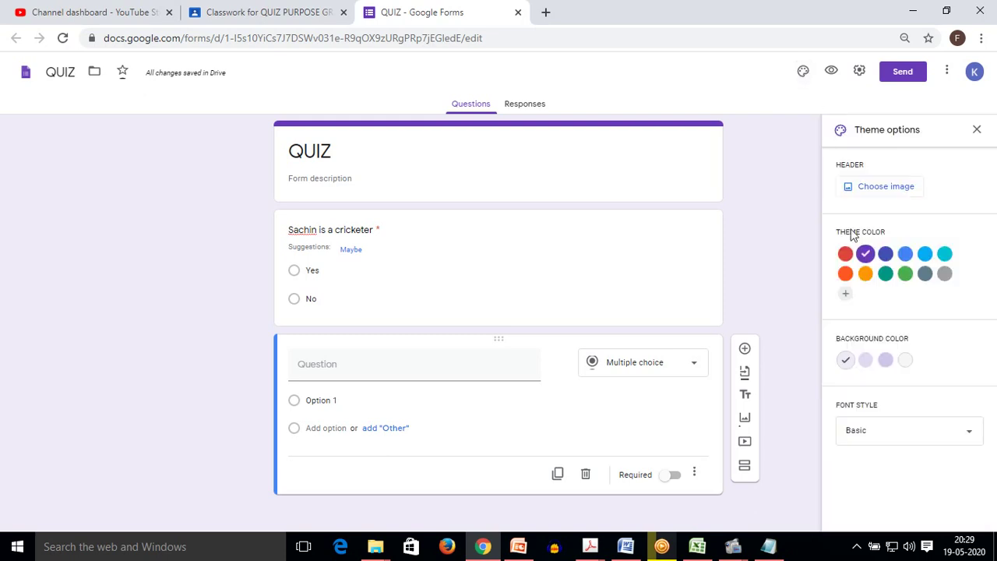
left_click(906, 256)
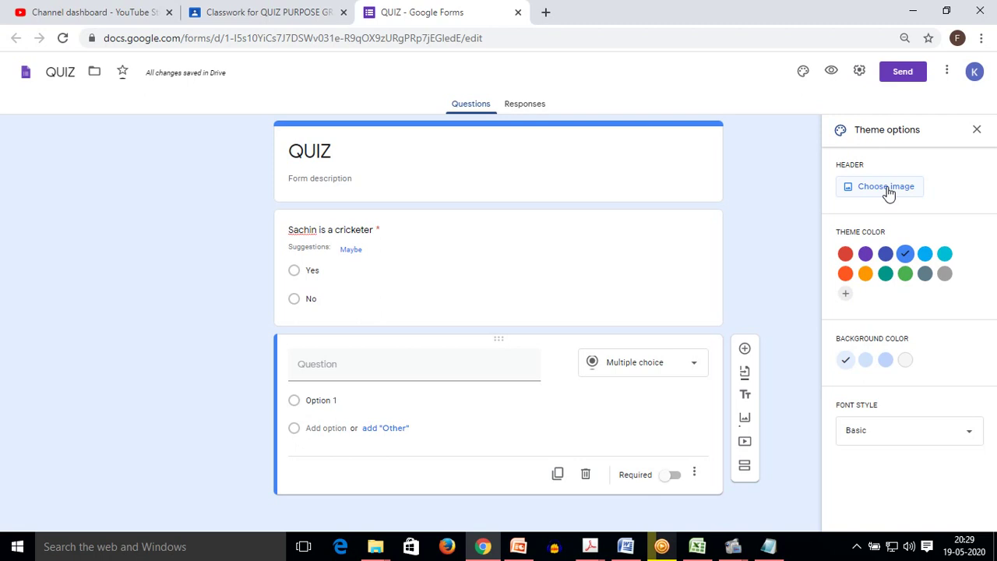
left_click(976, 131)
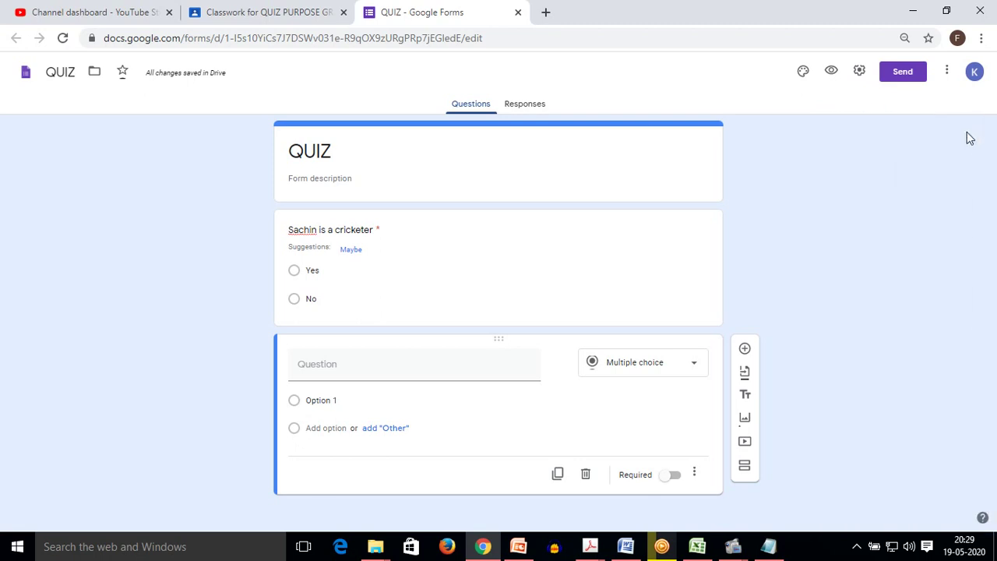
Turn on email address collection in the form settings, try out response receipts, and leave receipts off
left_click(859, 72)
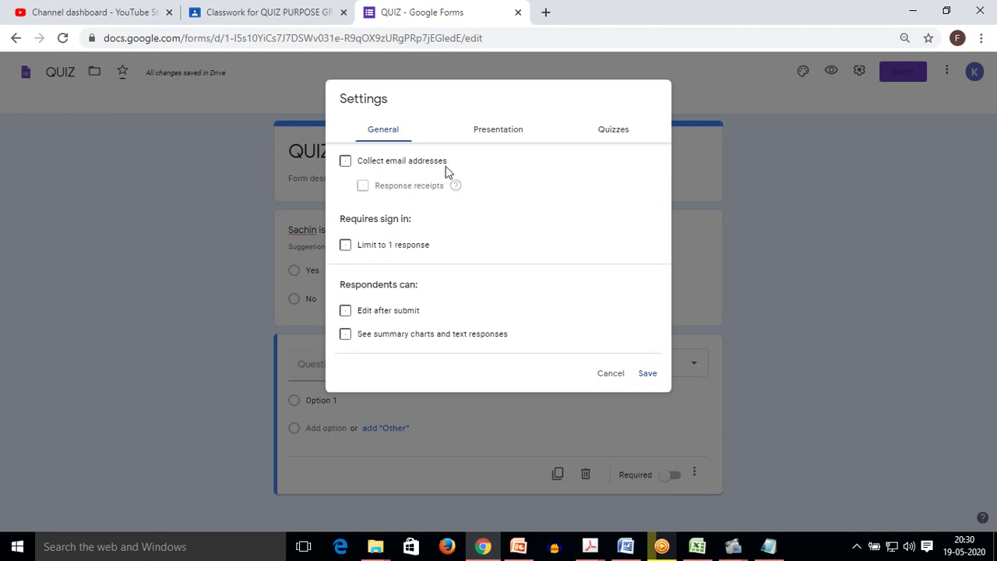
left_click(346, 163)
left_click(363, 187)
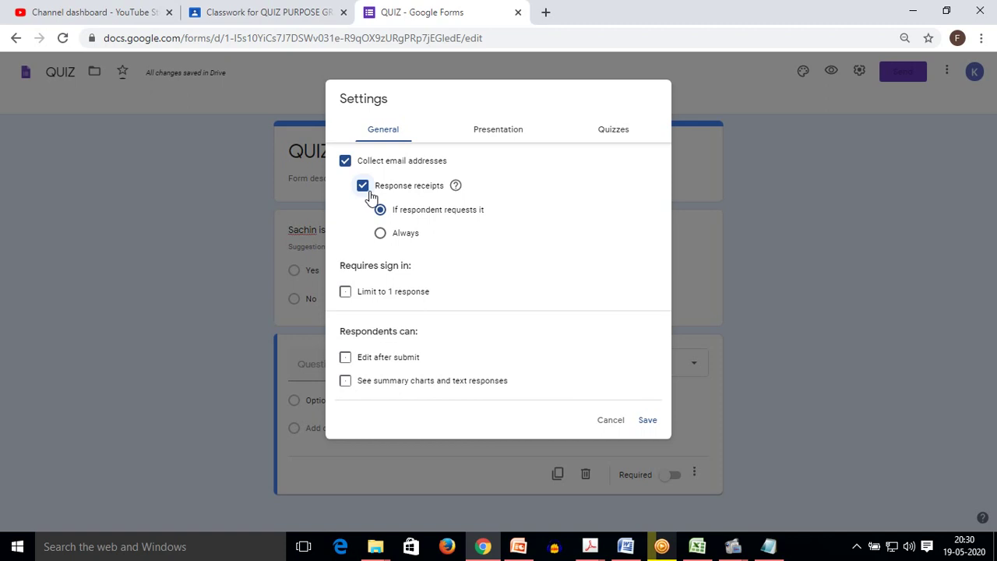
left_click(362, 186)
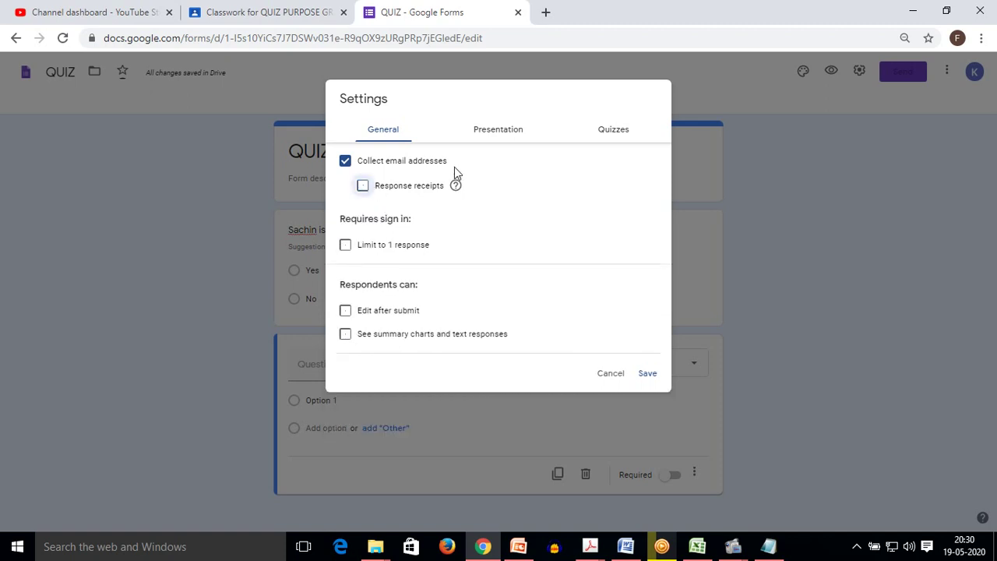
left_click(363, 188)
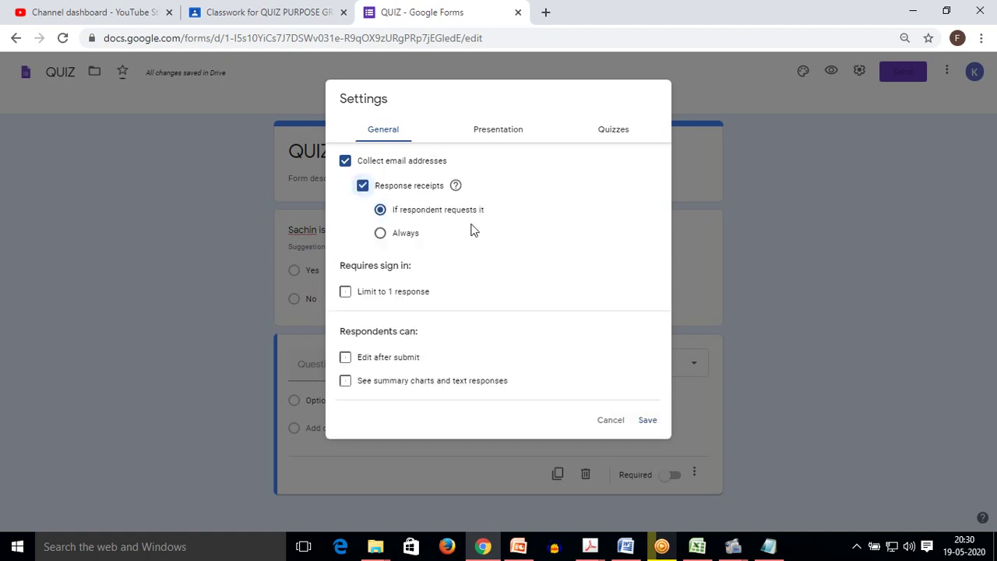
left_click(381, 215)
left_click(363, 189)
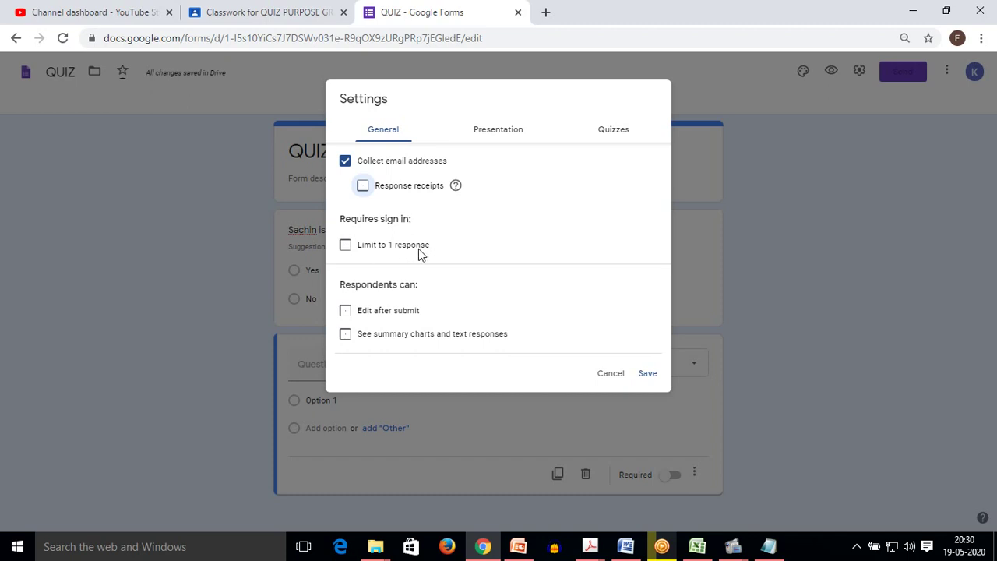
Limit the form to 1 response per respondent and leave editing after submission disabled
left_click(346, 246)
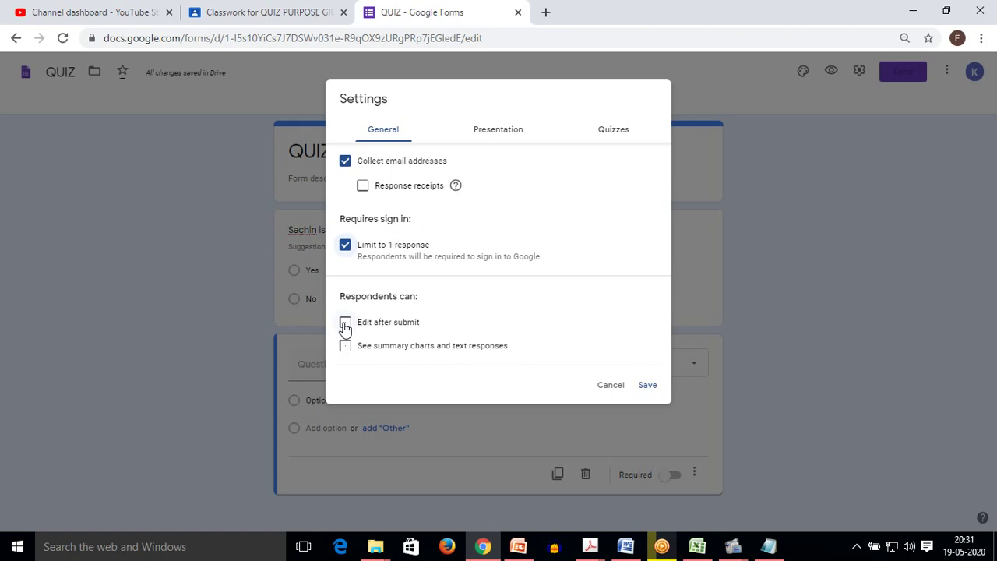
left_click(345, 324)
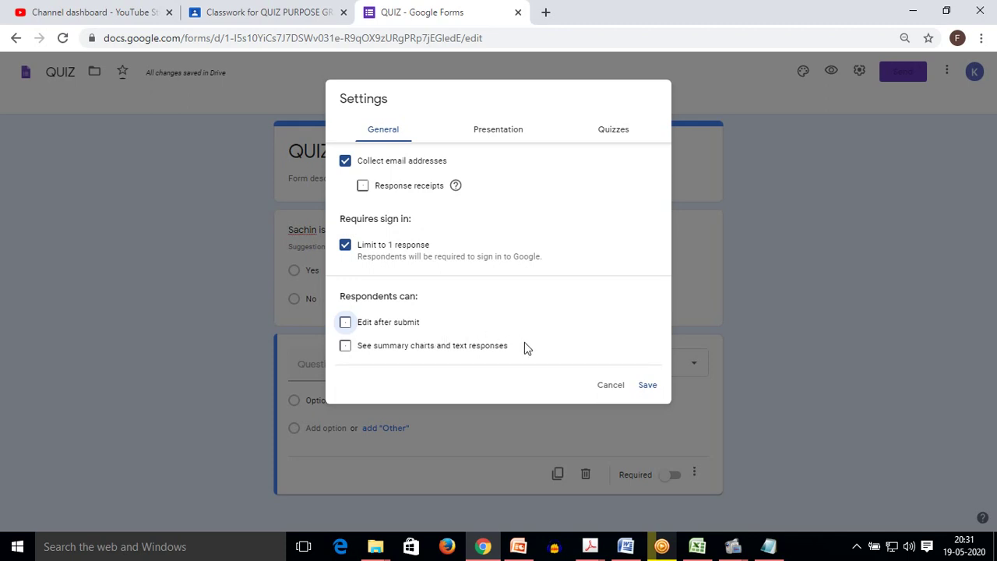
double_click(345, 325)
Enable the progress bar and shuffled question order in the form's presentation settings
left_click(485, 137)
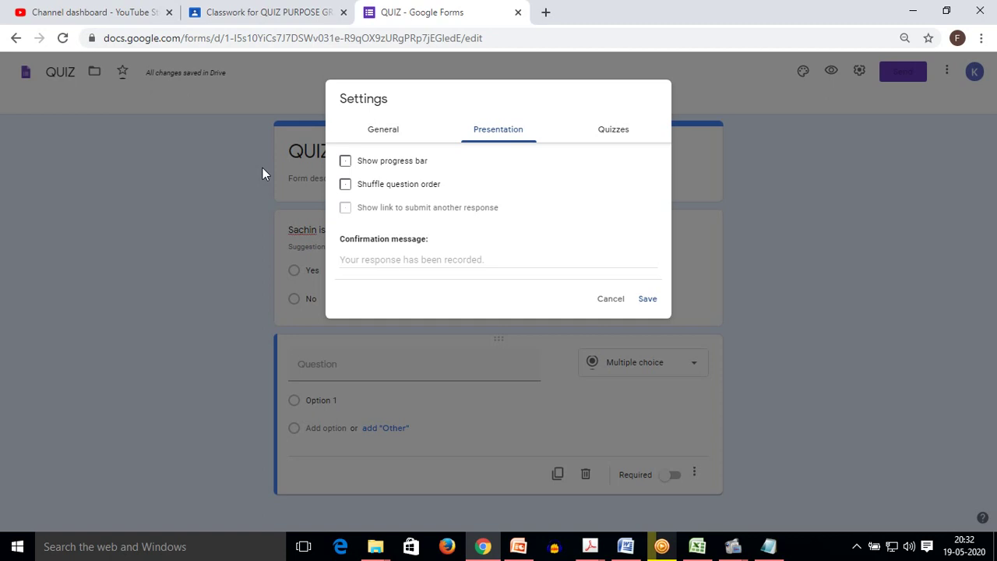
left_click(345, 160)
left_click(345, 188)
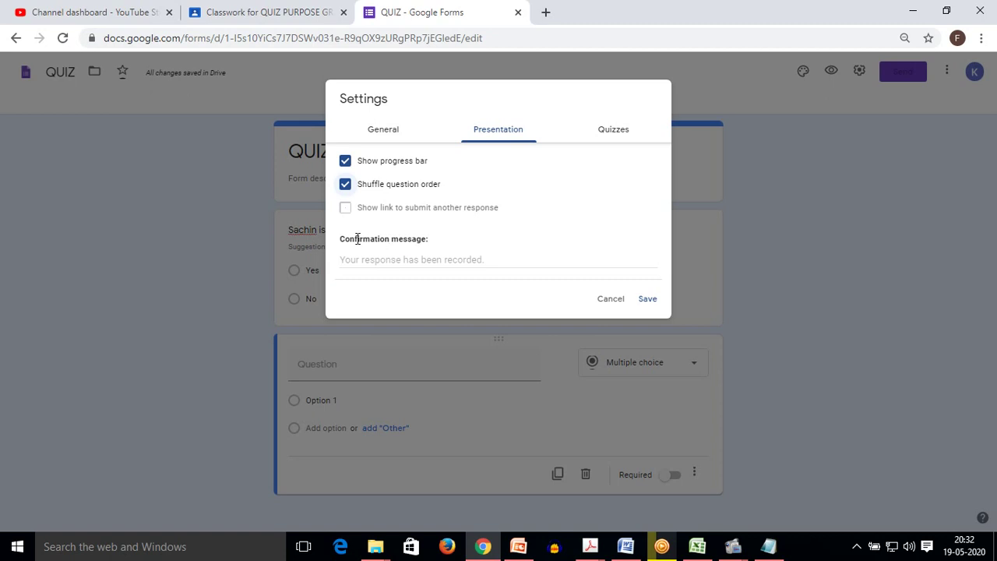
Set the form's confirmation message to "Thank you"
left_click(419, 261)
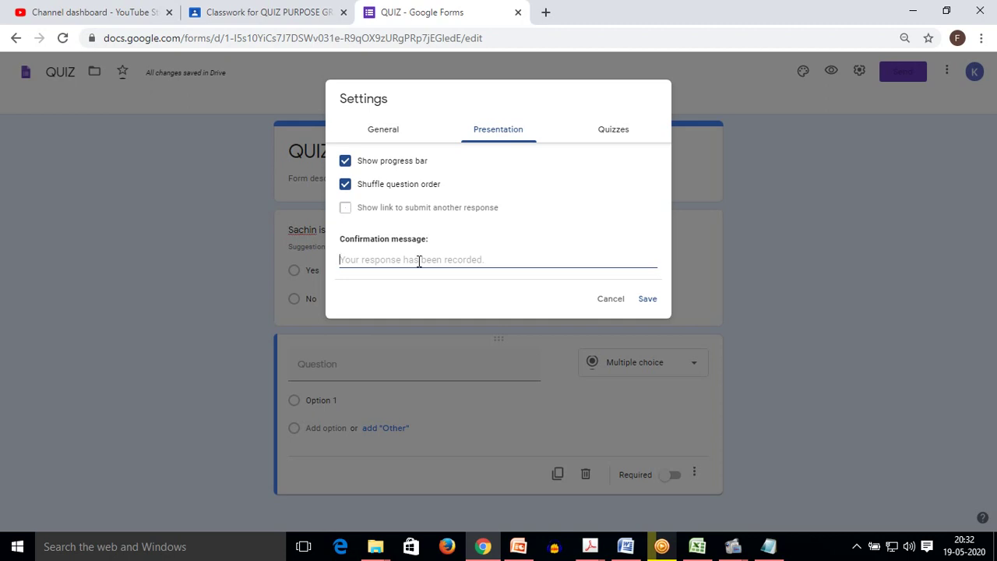
type("THank")
key("BackSpace")
key("BackSpace")
type("hank y")
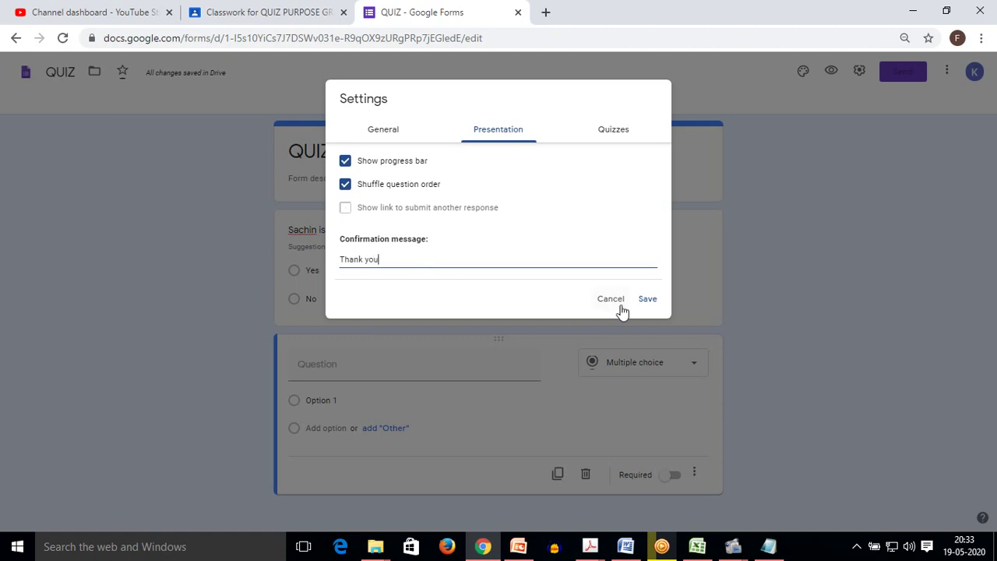
Make the form a quiz with grades released immediately after each submission, and save the form settings
left_click(611, 134)
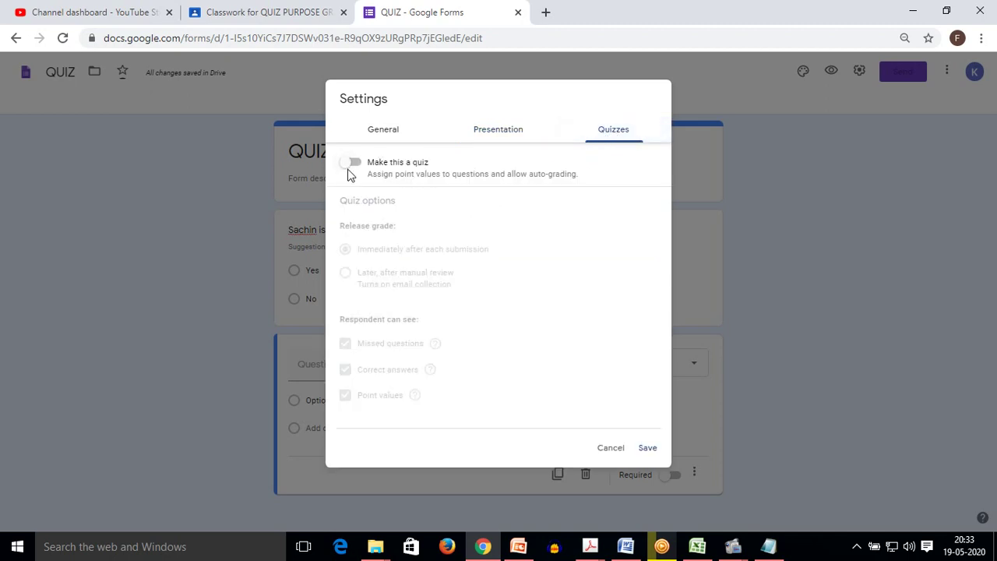
left_click(351, 165)
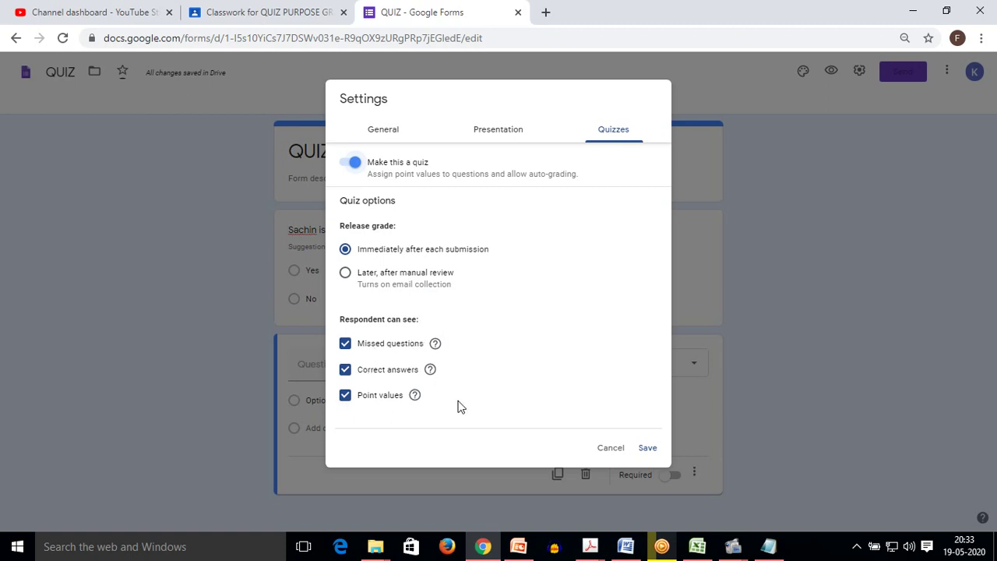
left_click(646, 449)
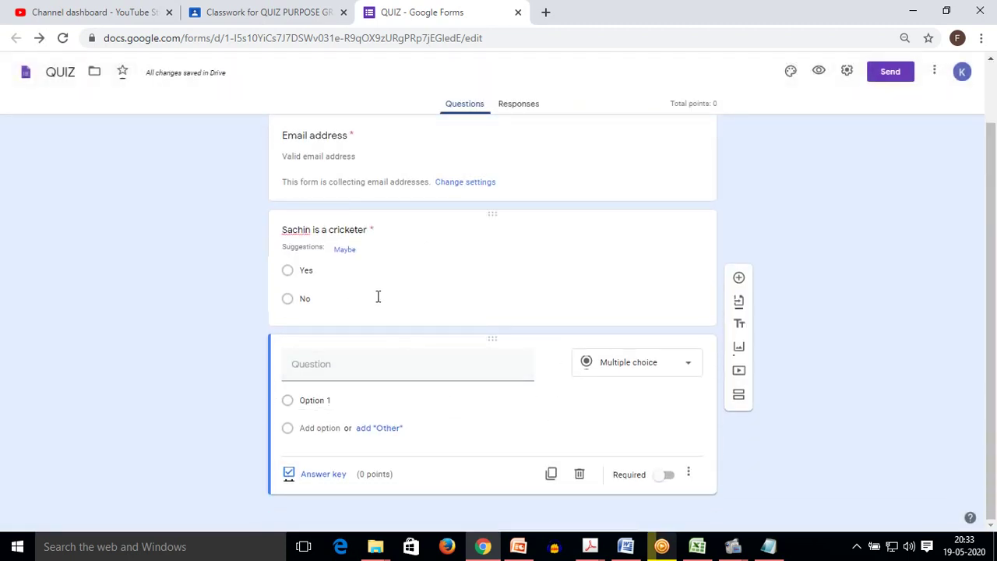
Set the answer key of the "Sachin is a cricketer" question to Yes, worth 1 point
left_click(379, 269)
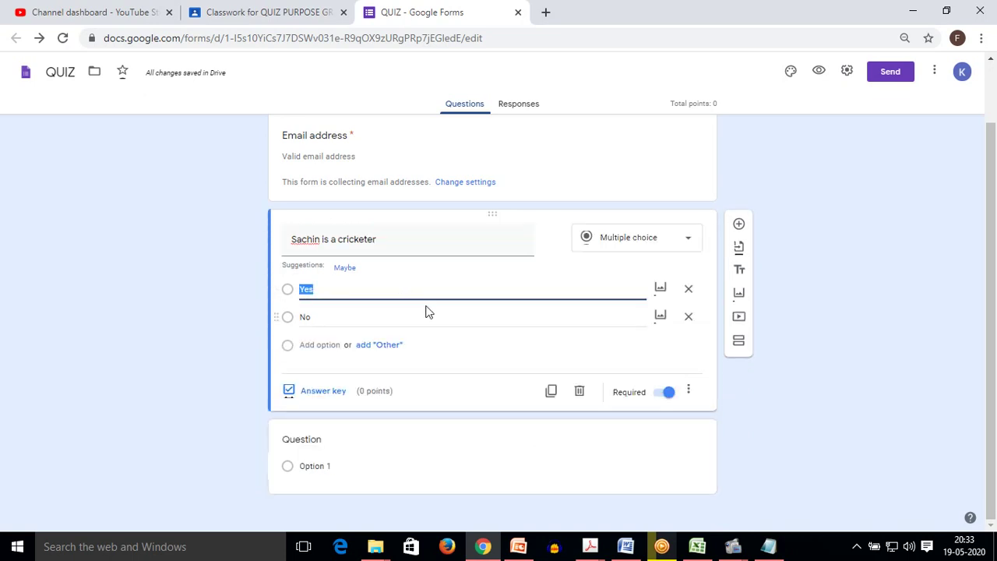
left_click(687, 354)
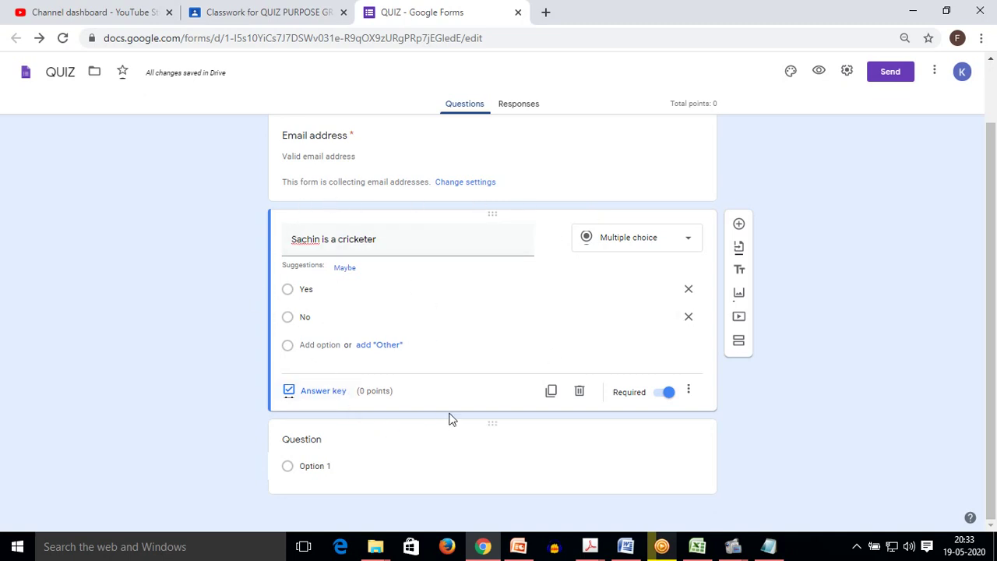
left_click(318, 391)
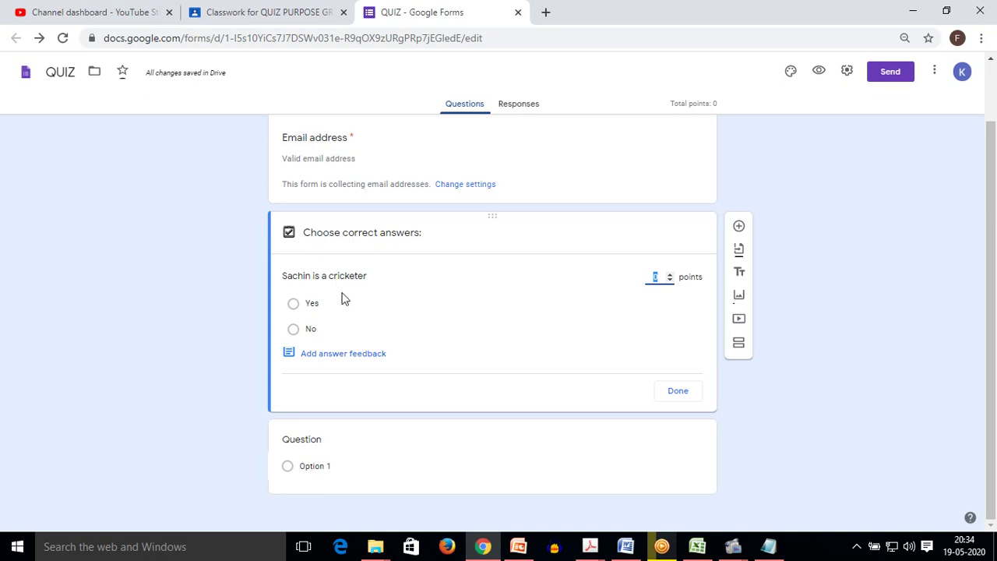
left_click(295, 306)
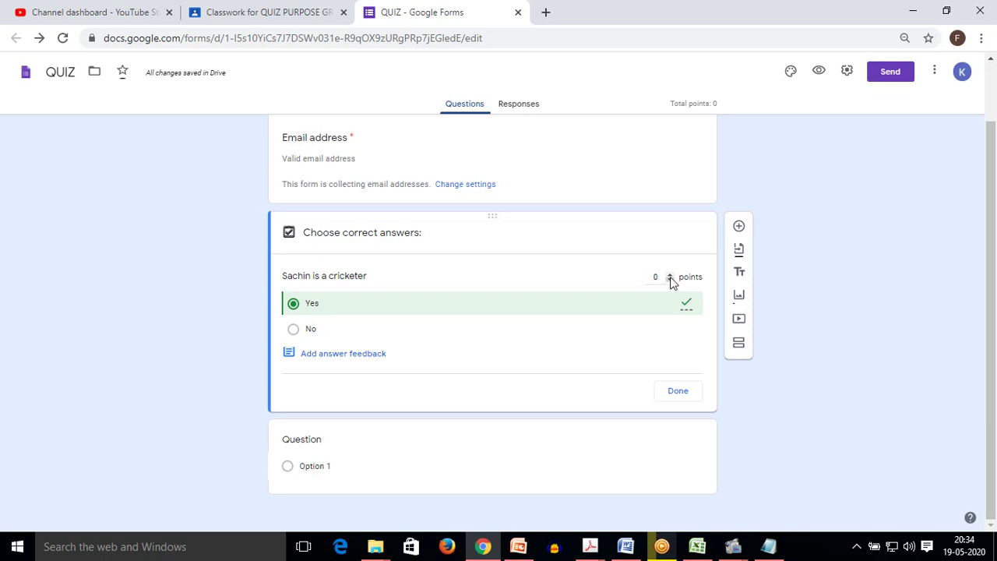
left_click(668, 276)
left_click(676, 393)
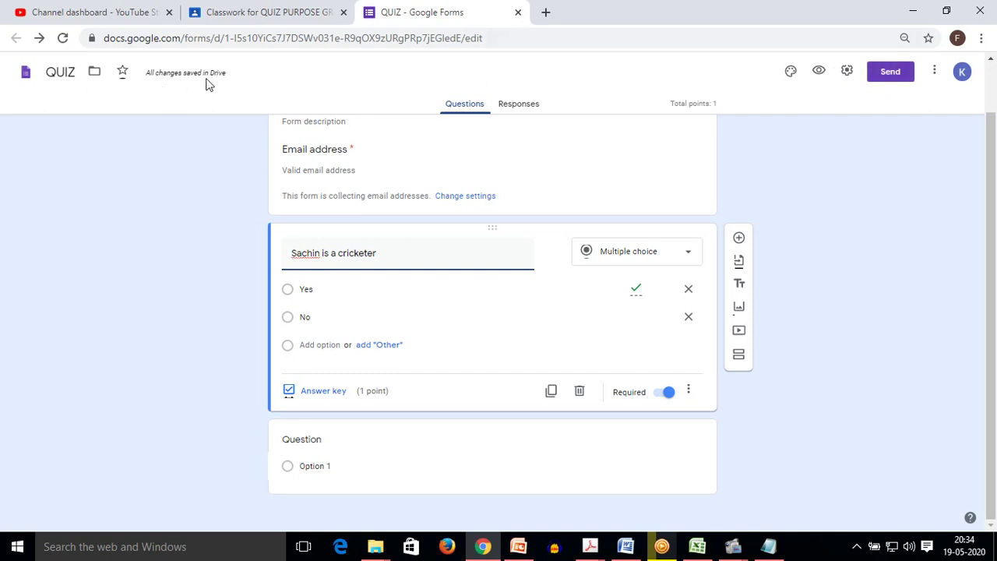
Check the form attachment on the Classroom assignment and return to the form editor
mouse_move(218, 82)
left_click(277, 8)
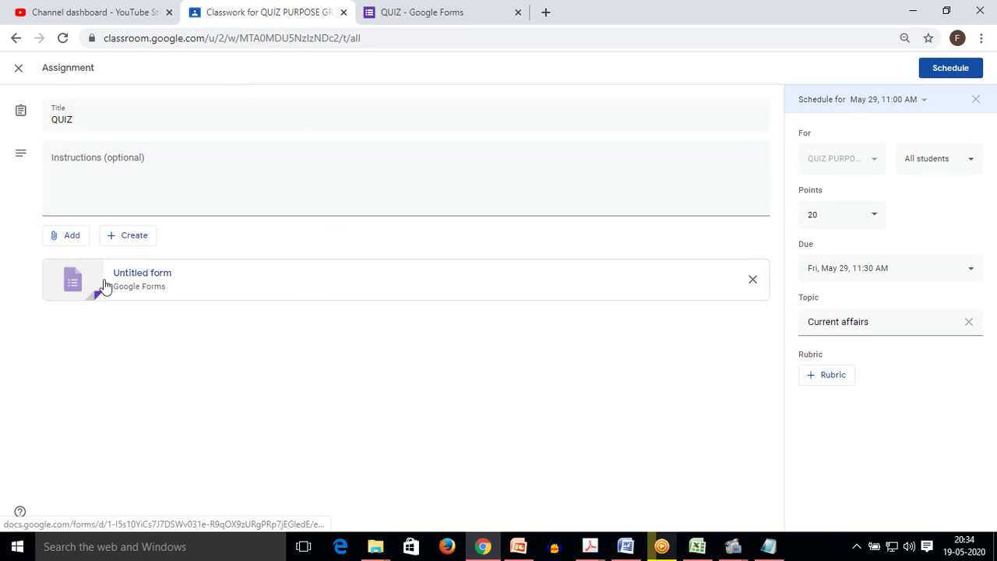
left_click(412, 14)
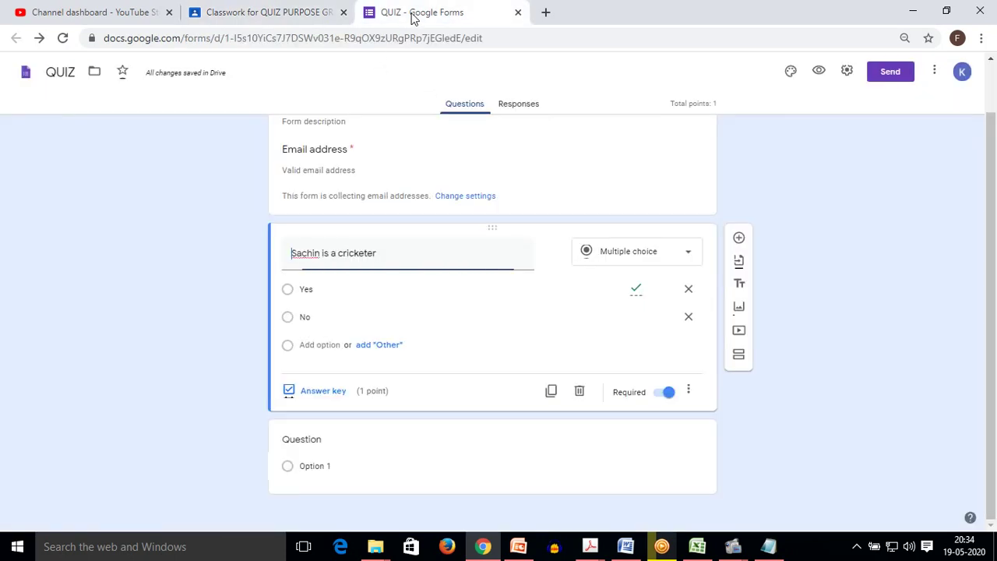
Preview the quiz, submit a test response with an email address and the answer Yes, and view its score
left_click(818, 72)
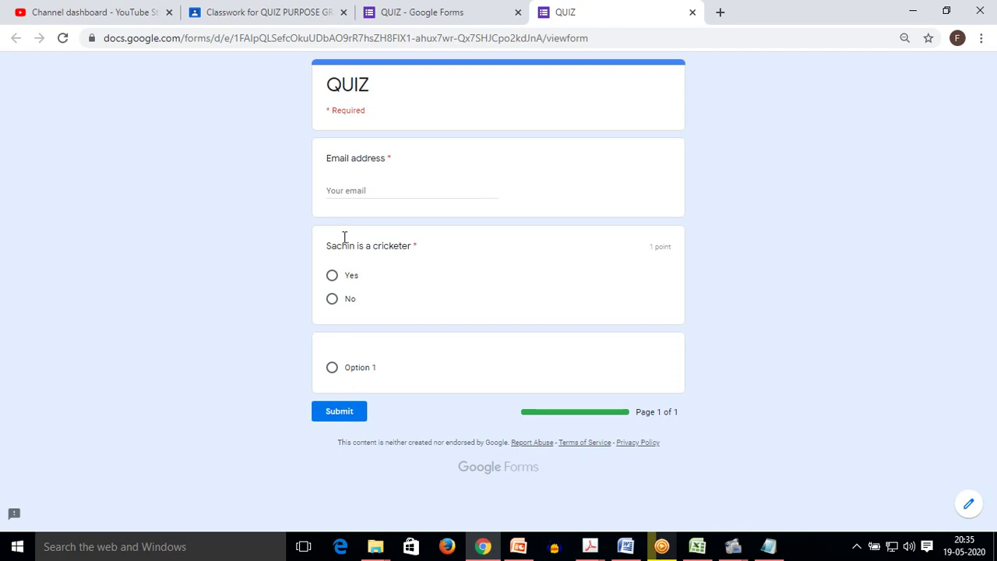
left_click(354, 188)
left_click(360, 246)
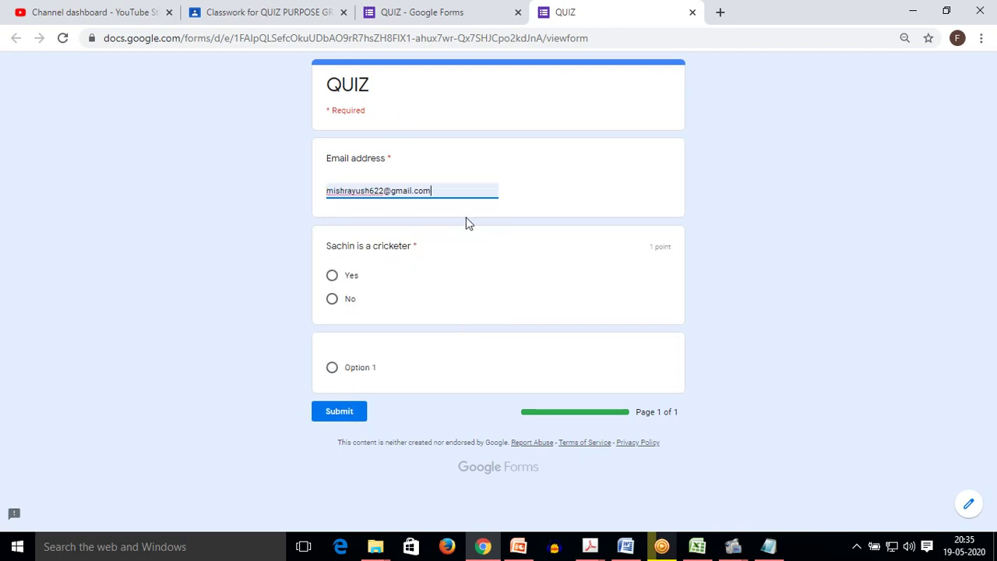
left_click(331, 277)
left_click(339, 414)
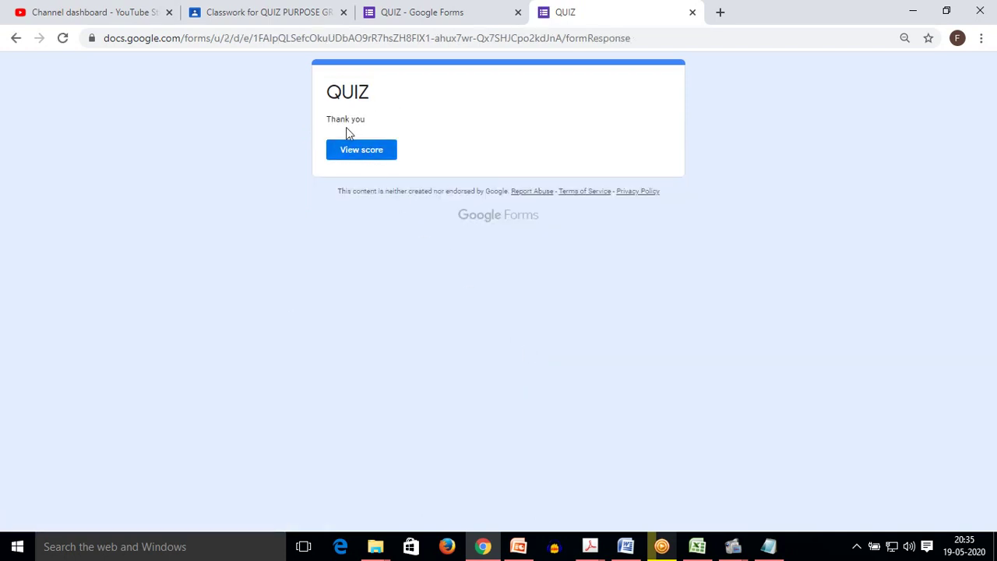
left_click(387, 152)
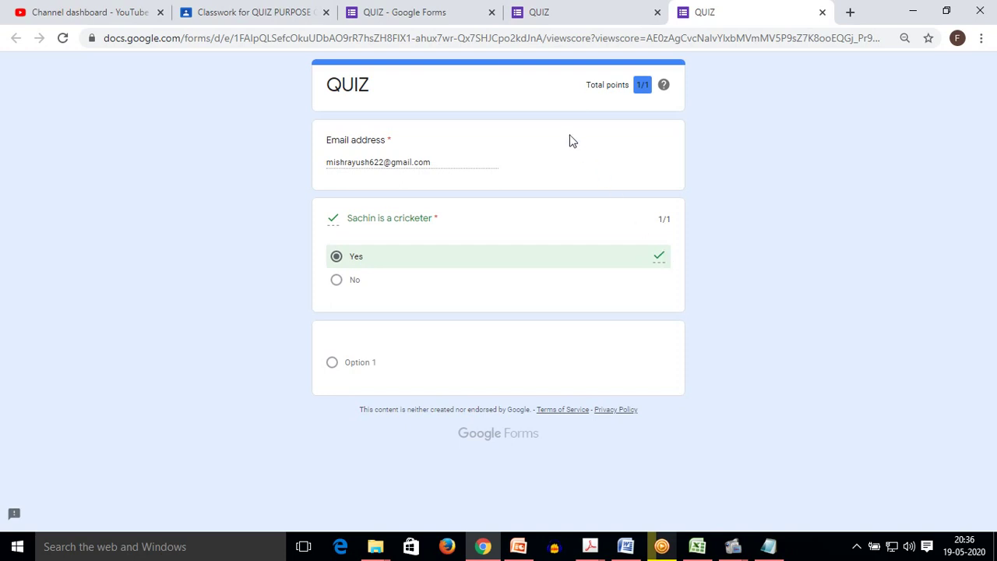
Close the quiz's score, preview and editor pages, and schedule the QUIZ assignment in Classroom for May 29, 11:00 AM
left_click(231, 6)
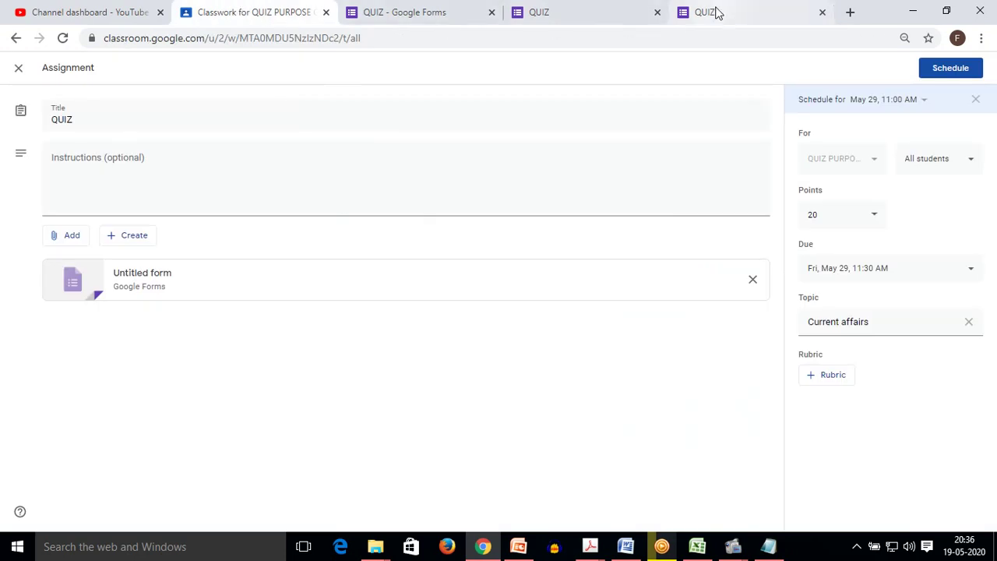
left_click(822, 12)
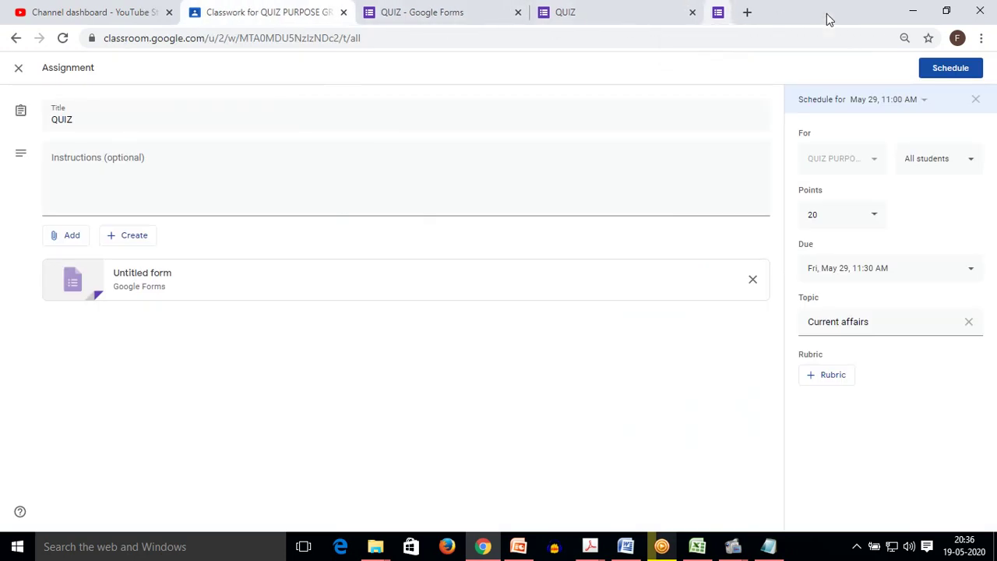
left_click(691, 12)
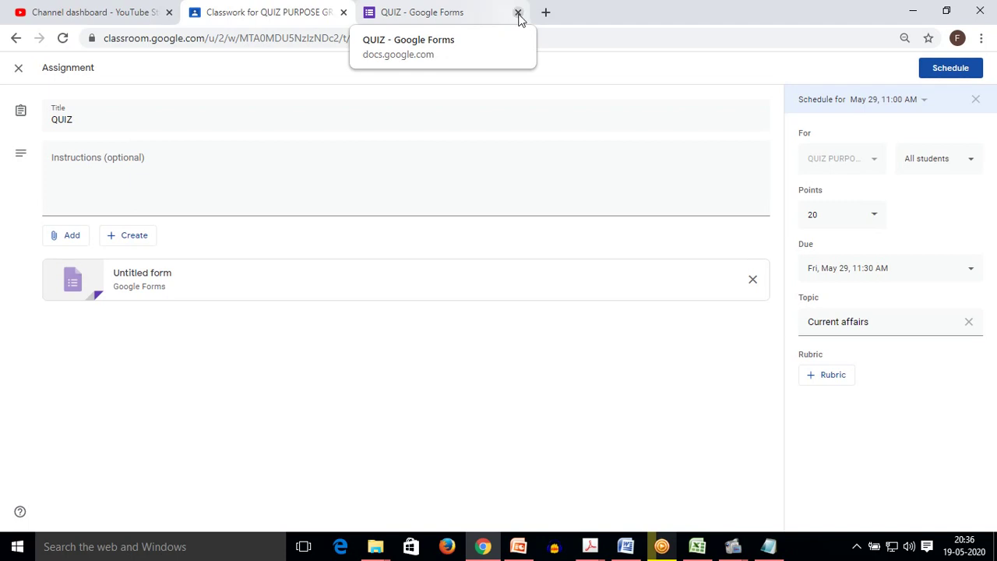
left_click(469, 14)
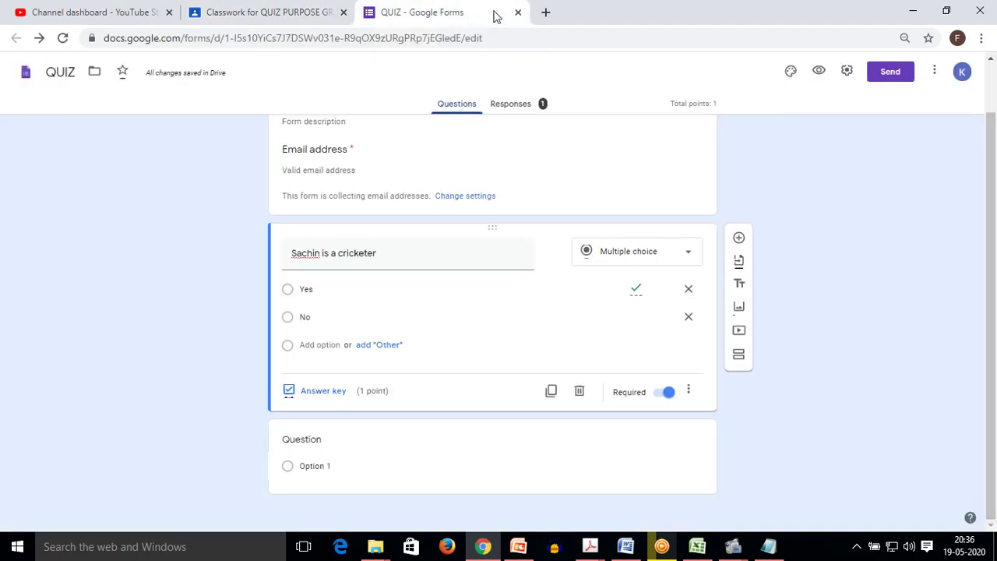
left_click(517, 14)
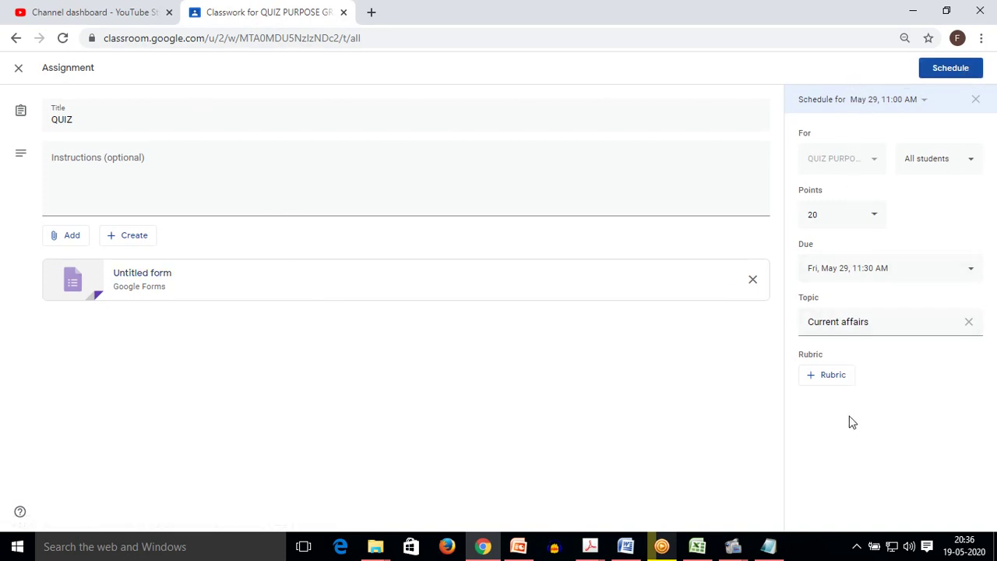
left_click(941, 69)
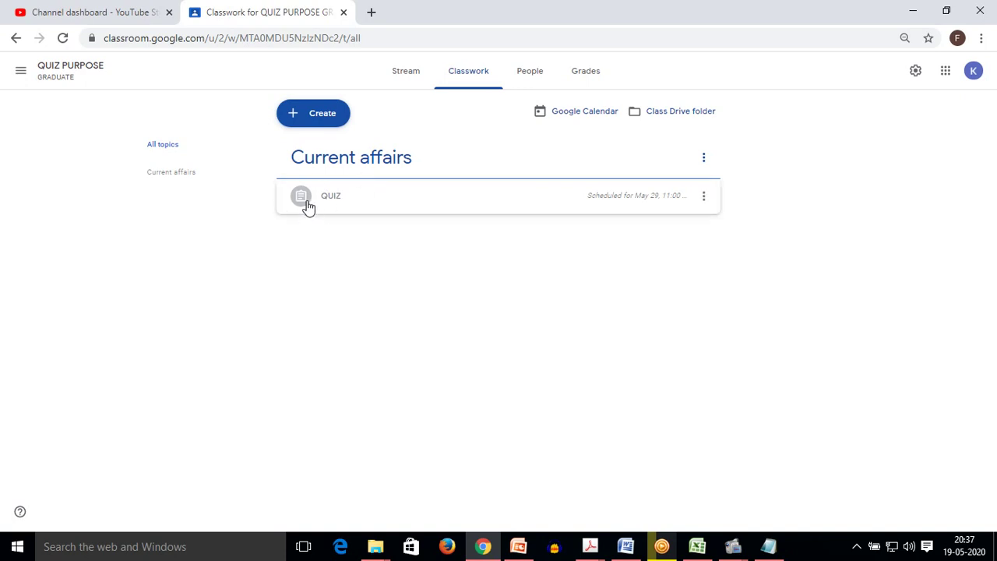
Review the scheduled QUIZ assignment's details and look through the class's Stream, People and Grades pages
left_click(455, 205)
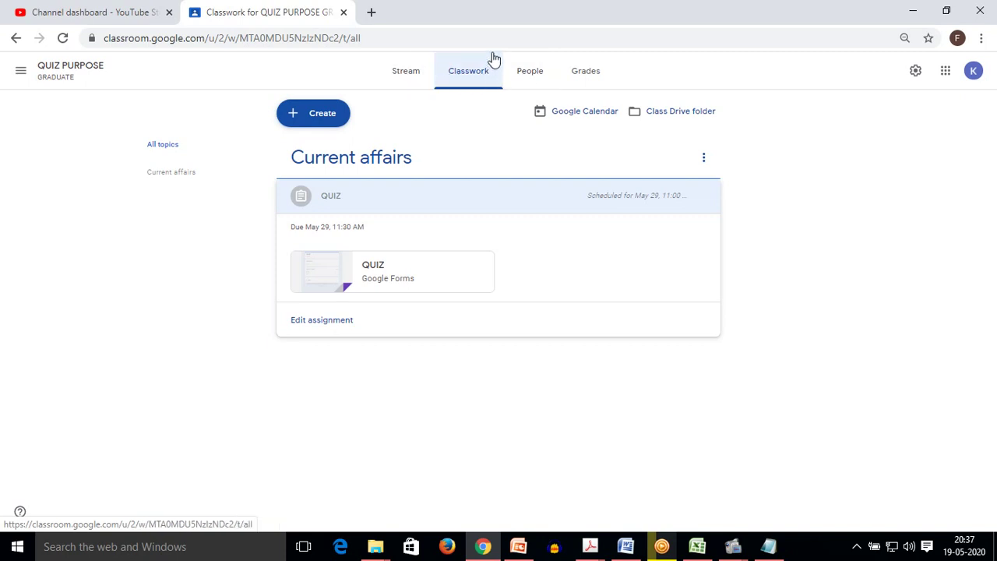
left_click(415, 77)
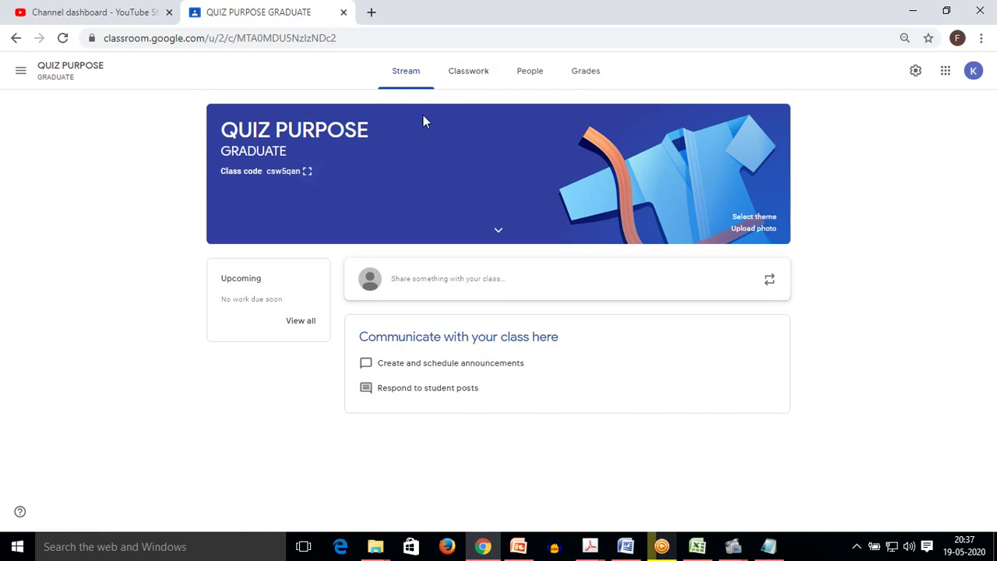
left_click(465, 81)
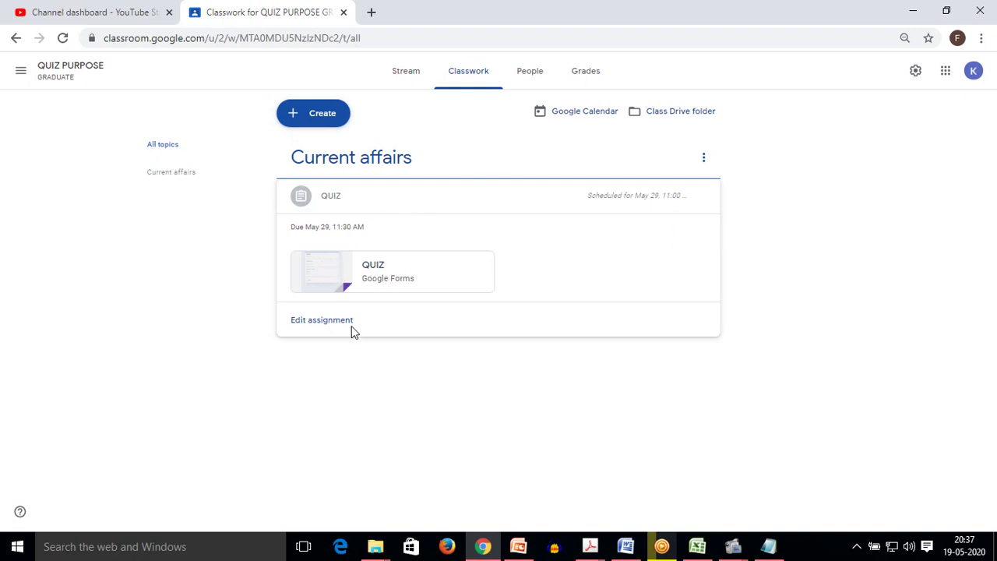
left_click(530, 77)
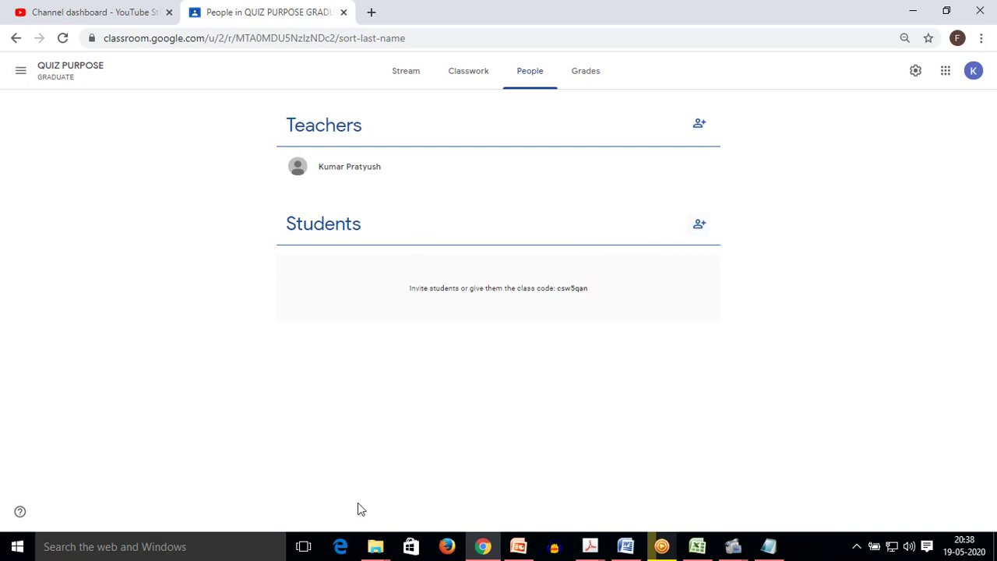
left_click(598, 79)
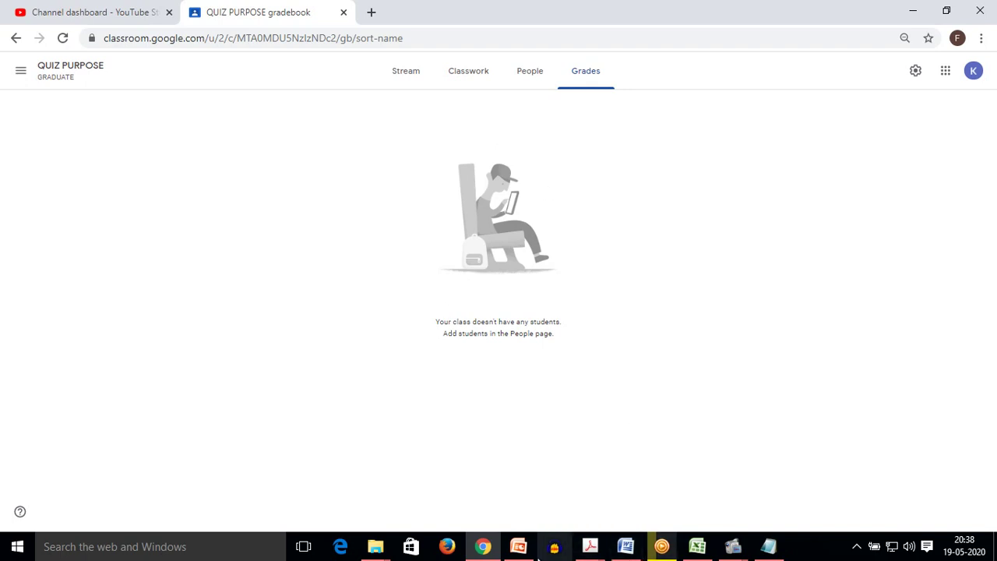
Switch to the PowerPoint presentation and show slide 2, titled "Online Quiz Generation"
left_click(519, 547)
left_click(128, 267)
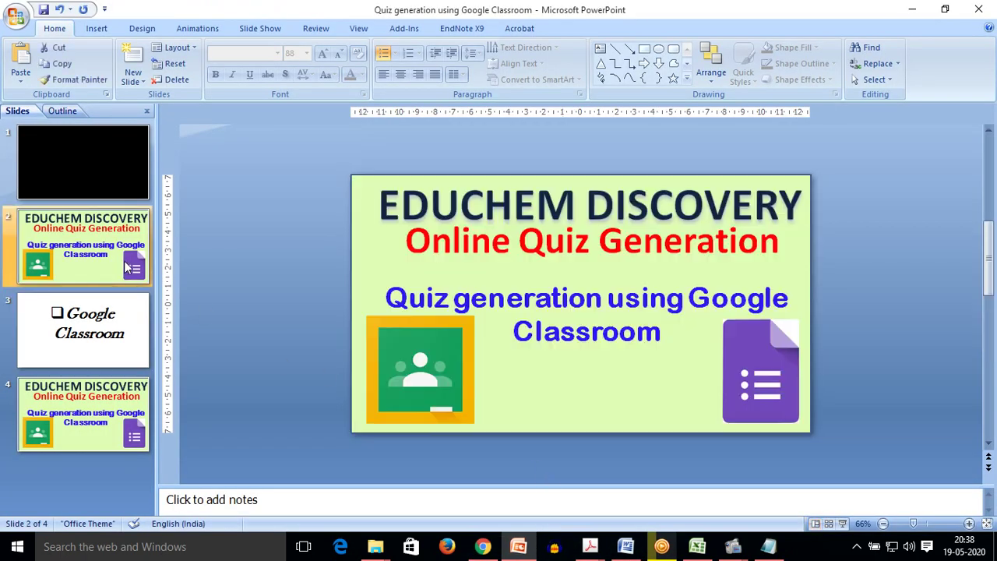